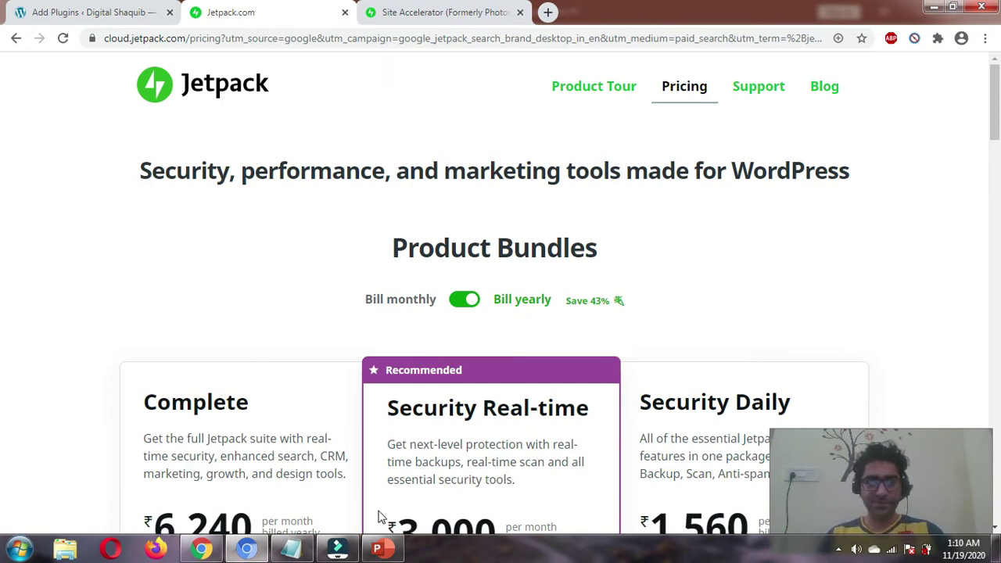
Switch to the PowerPoint presentation and review the topics and three methods on the Speed Optimization for WordPress slide
click(376, 549)
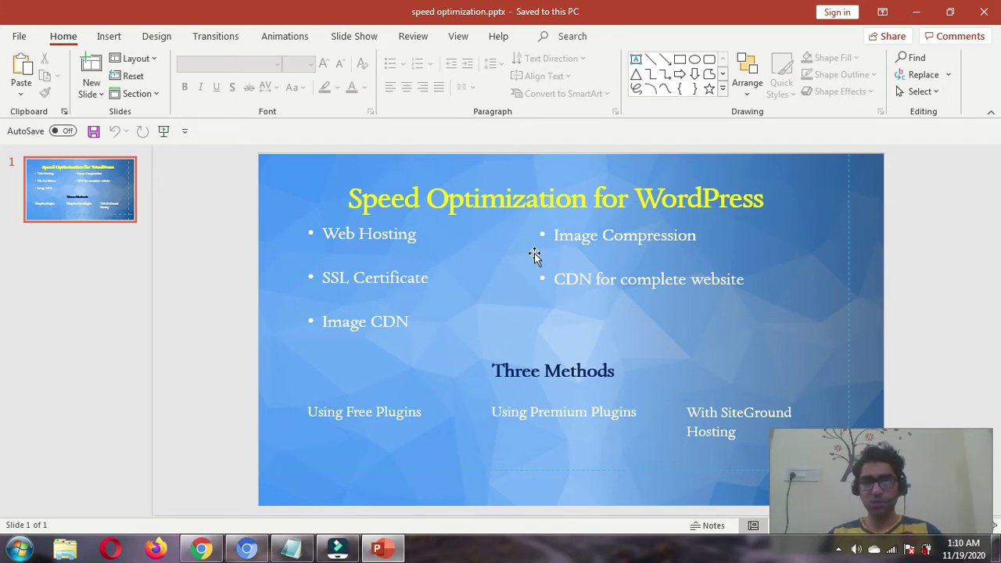
click(396, 236)
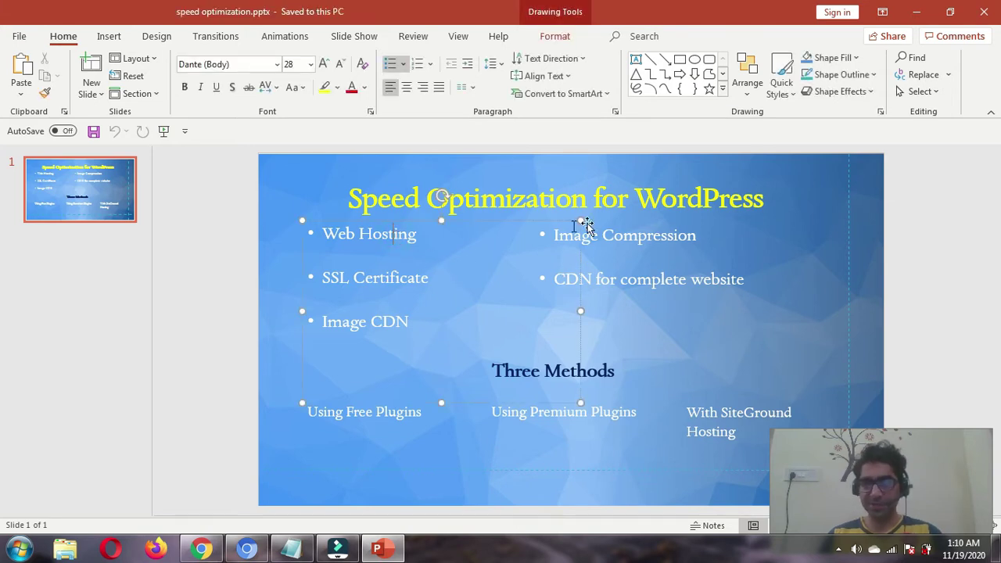
click(628, 233)
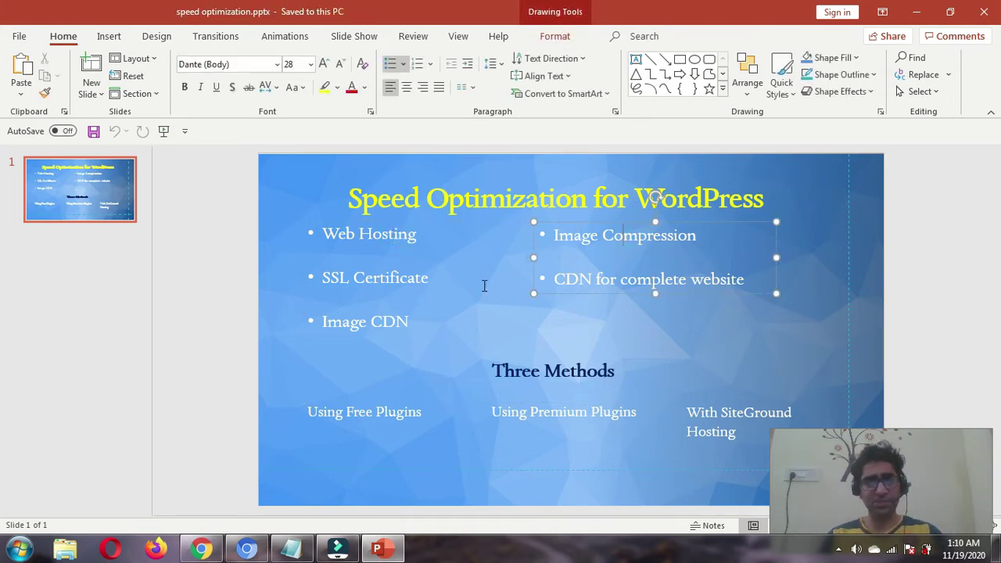
click(385, 285)
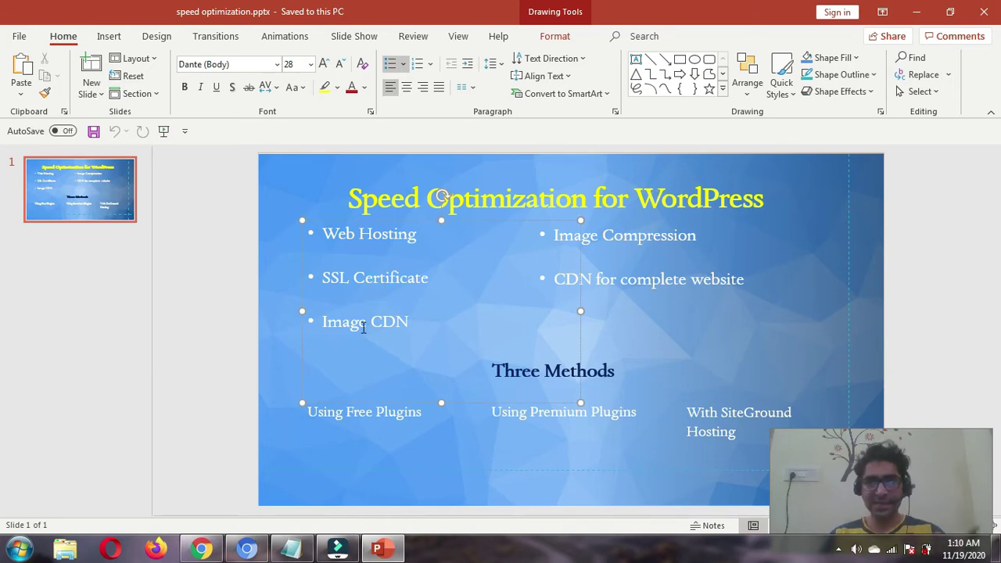
click(647, 278)
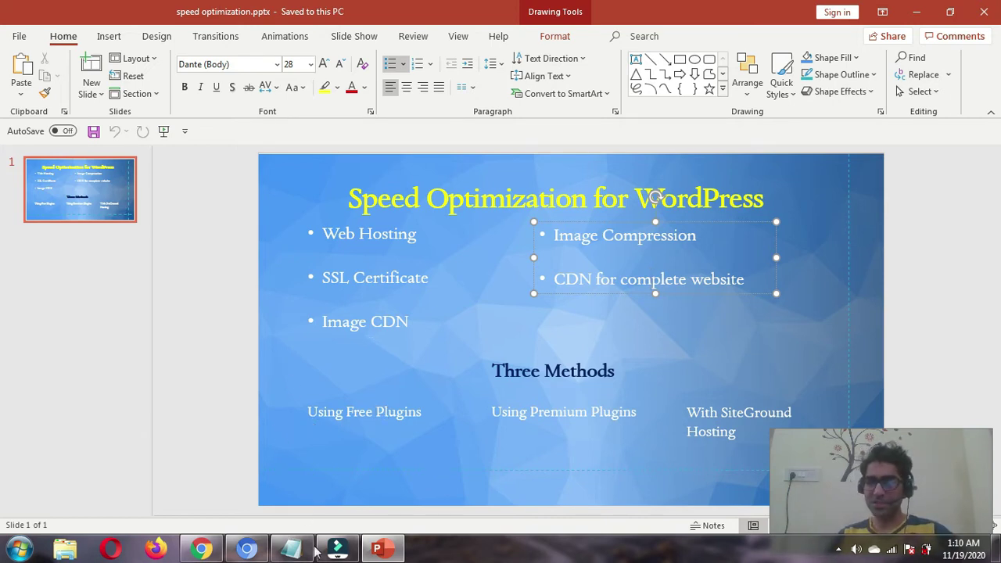
Return to the Jetpack pricing page in the browser and examine the Jetpack Free features, highlighting Content Delivery Network
click(251, 551)
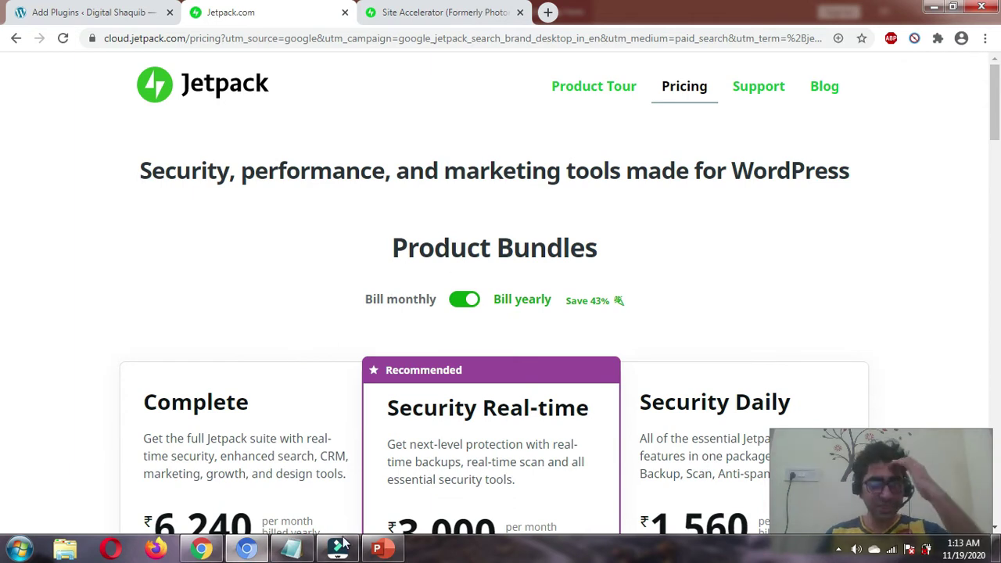
mouse_move(381, 544)
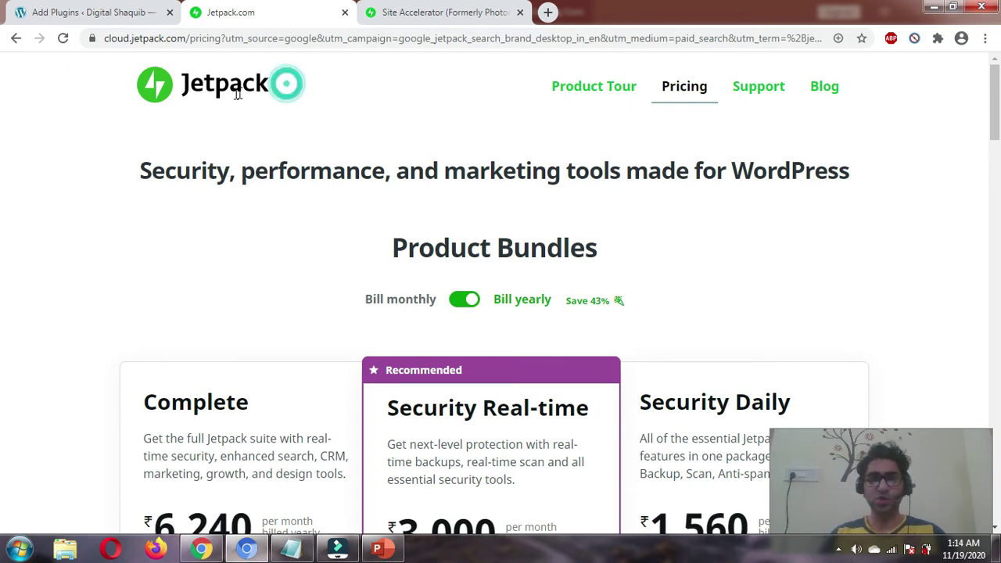
triple_click(279, 83)
click(221, 130)
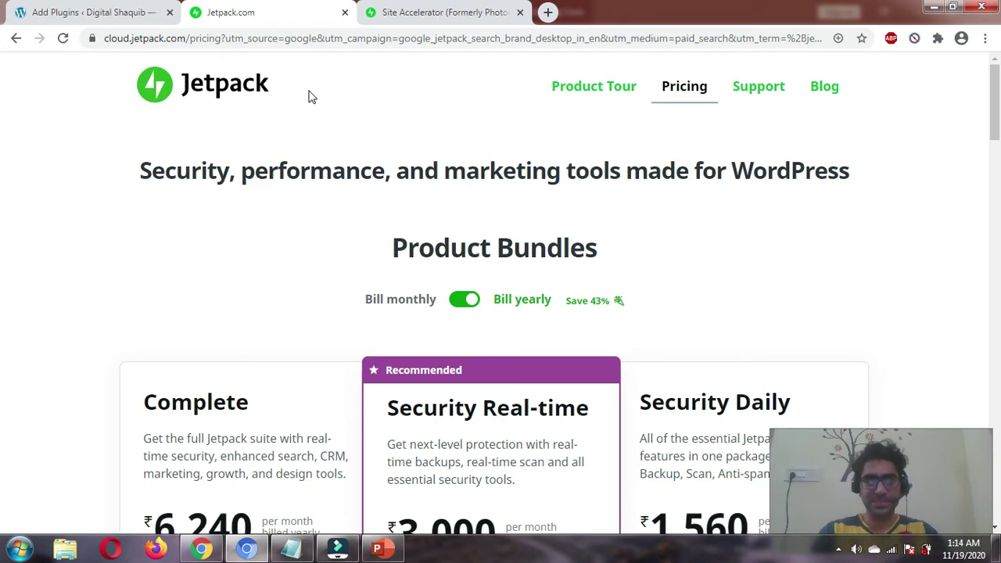
scroll(316, 152, down, 3)
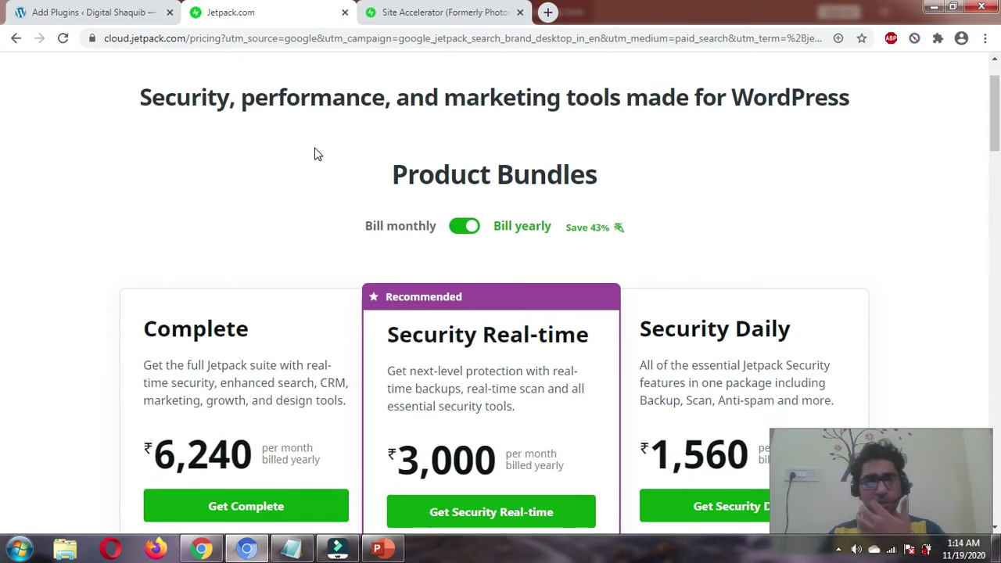
scroll(332, 228, down, 20)
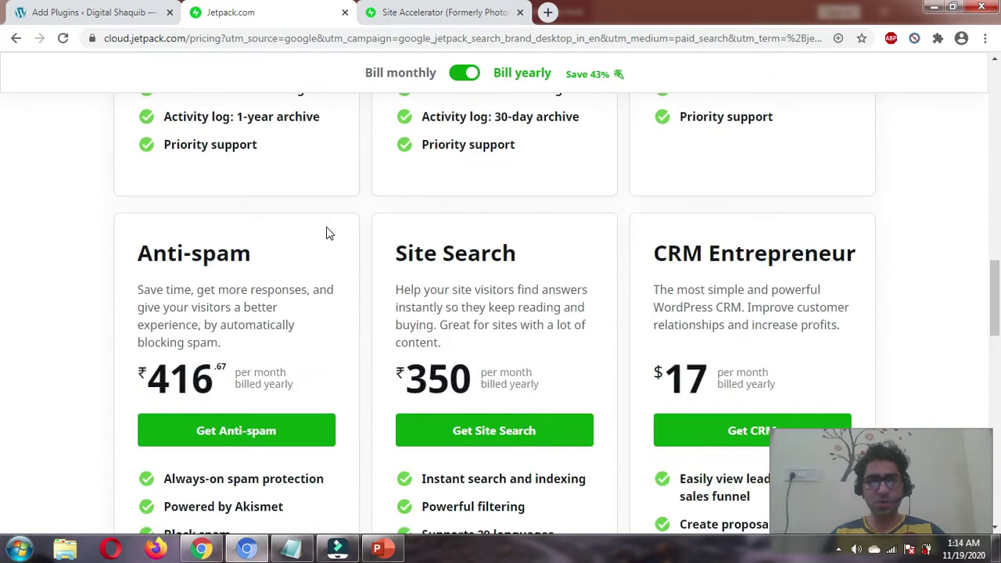
scroll(329, 232, down, 3)
scroll(253, 266, up, 2)
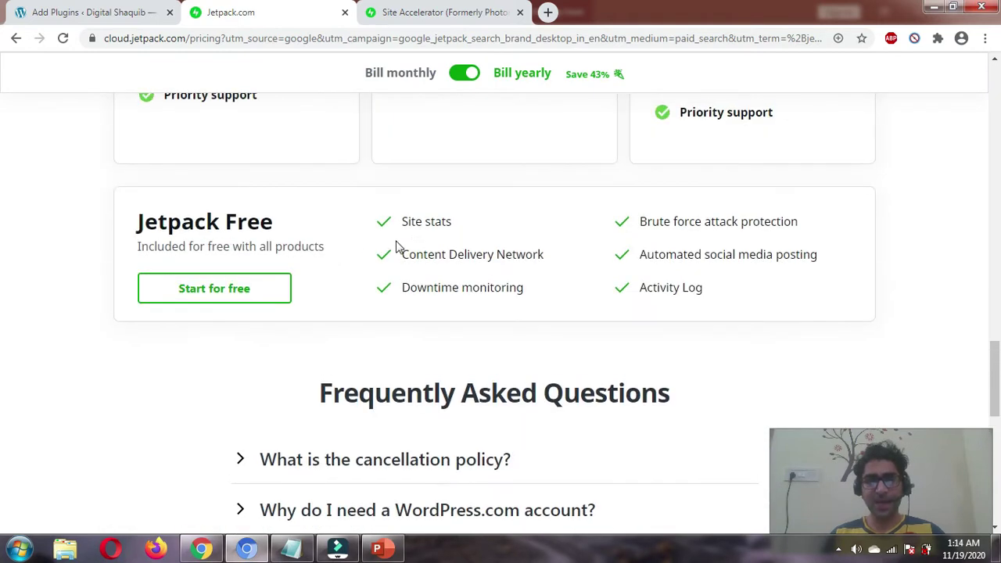
mouse_move(407, 254)
mouse_down()
mouse_move(552, 258)
mouse_move(425, 270)
mouse_move(404, 261)
mouse_up()
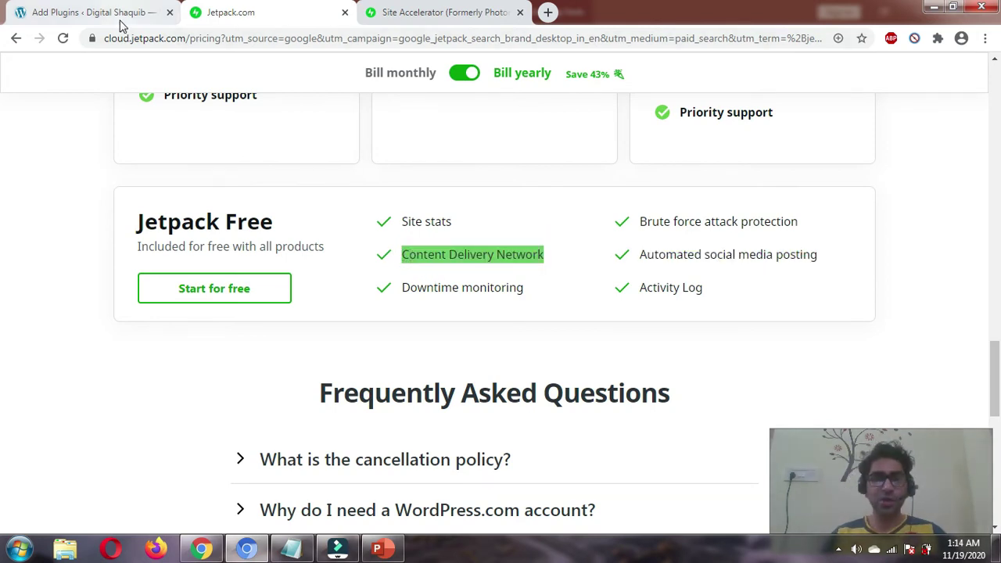
Review how to activate the Site Accelerator in the Jetpack support article
click(431, 16)
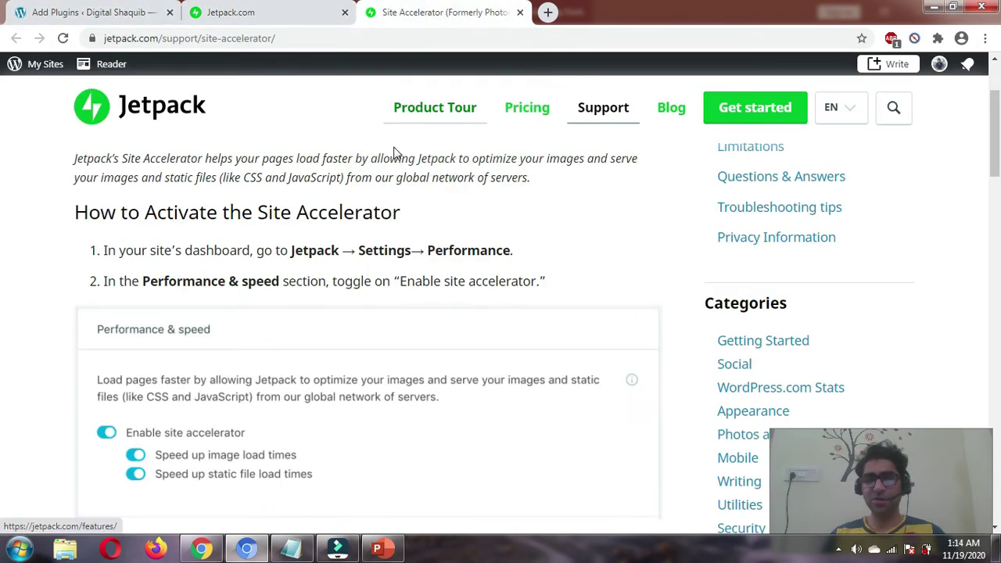
drag(402, 205, 262, 224)
scroll(269, 230, down, 1)
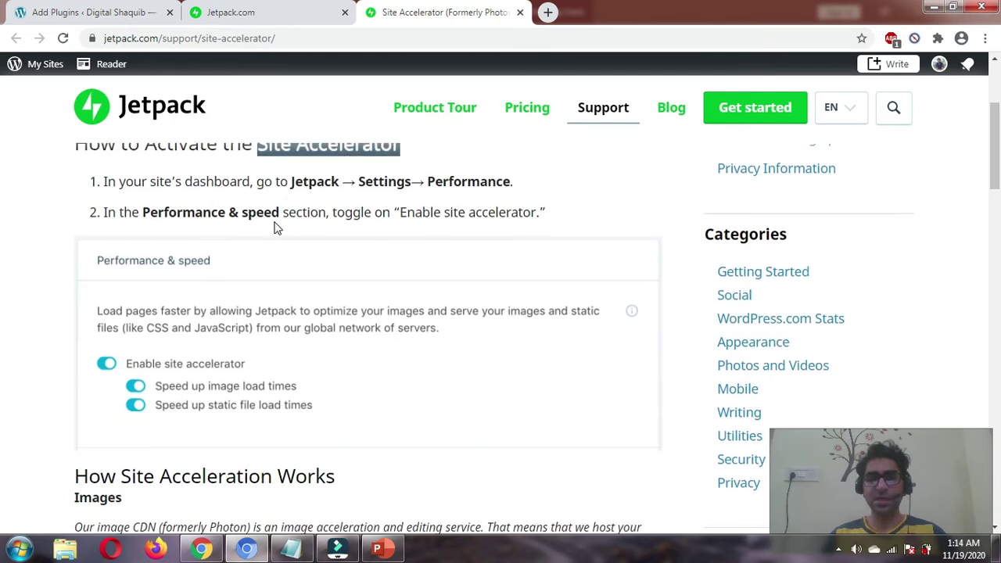
scroll(275, 226, up, 2)
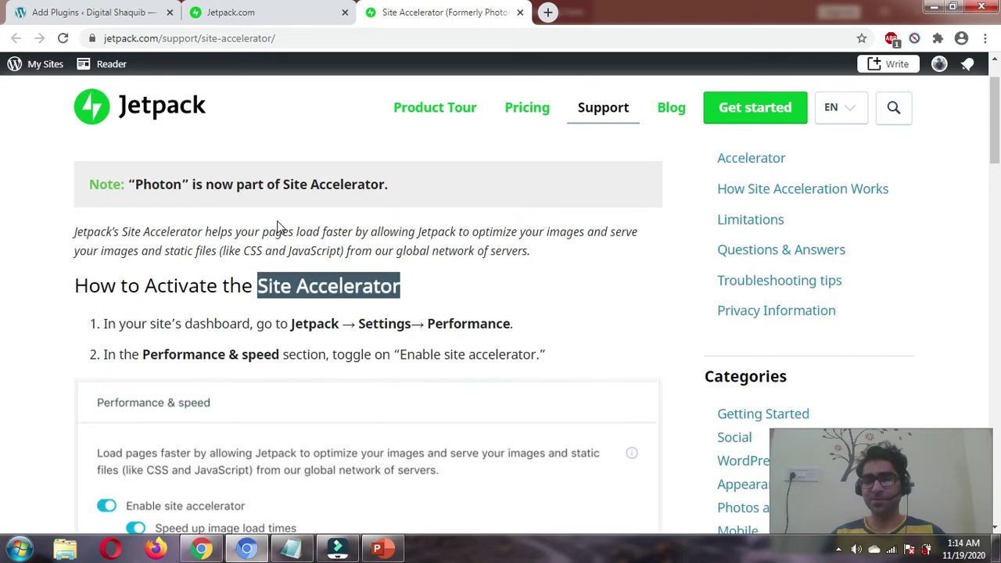
Search the WordPress plugin directory for jetpack, then install and activate Jetpack – WP Security, Backup, Speed, & Growth
click(103, 13)
click(823, 142)
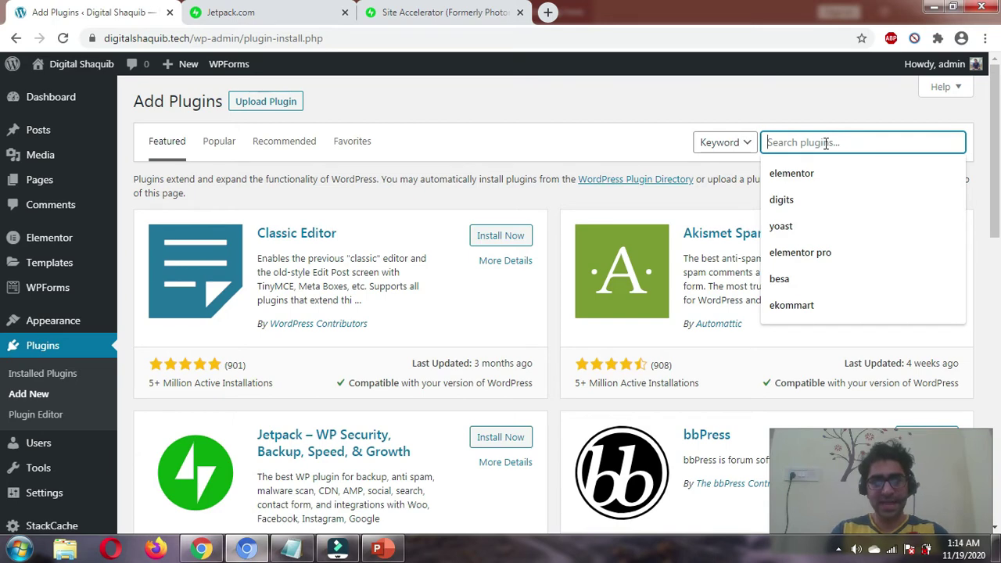
text(jetpack)
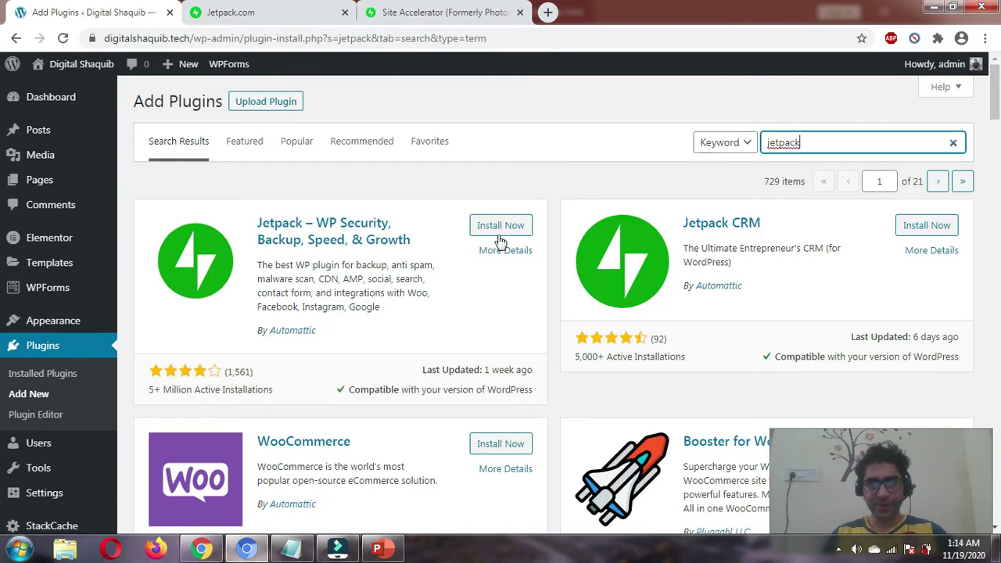
click(493, 225)
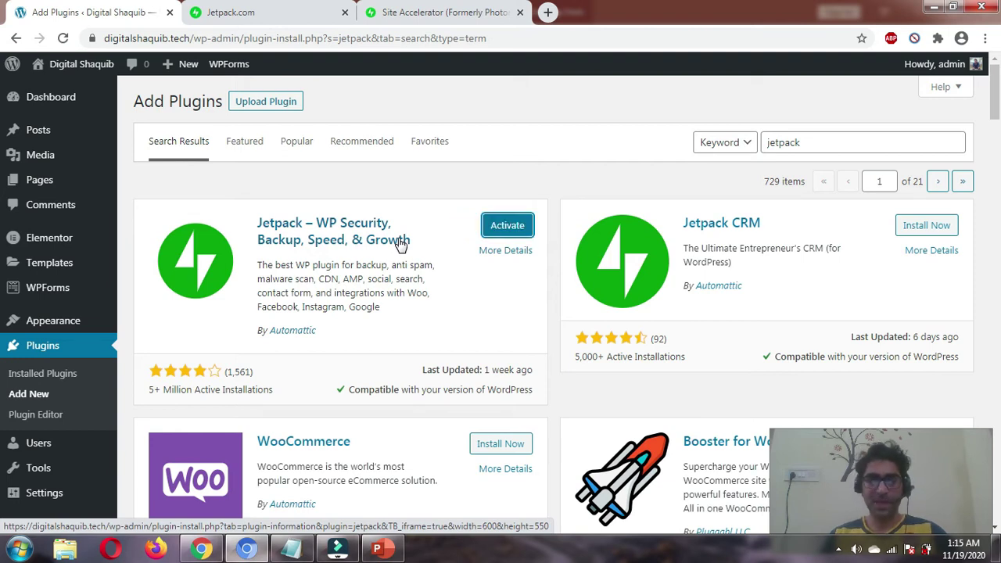
click(499, 222)
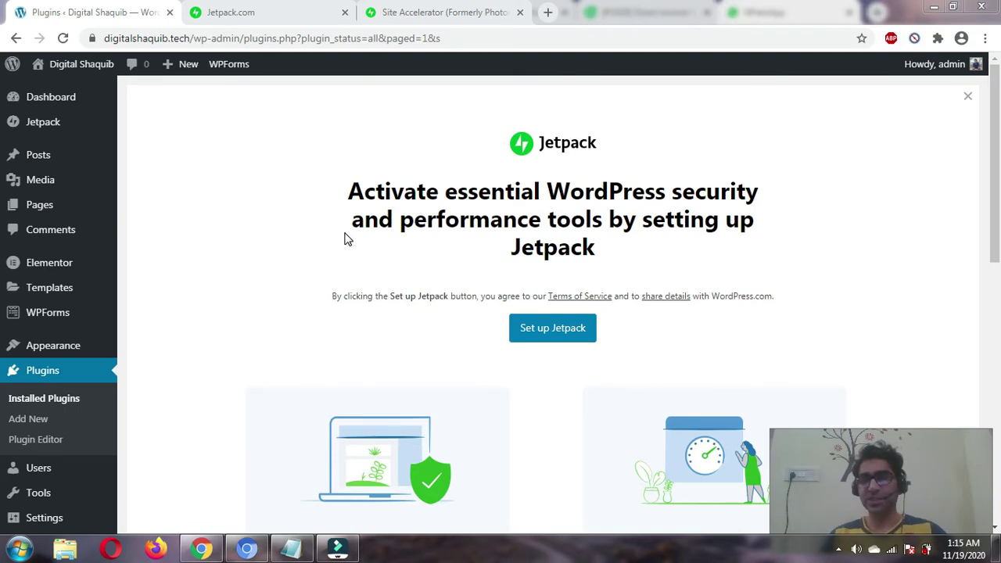
Set up the Jetpack connection with a different WordPress.com account, logging in through Google
click(522, 329)
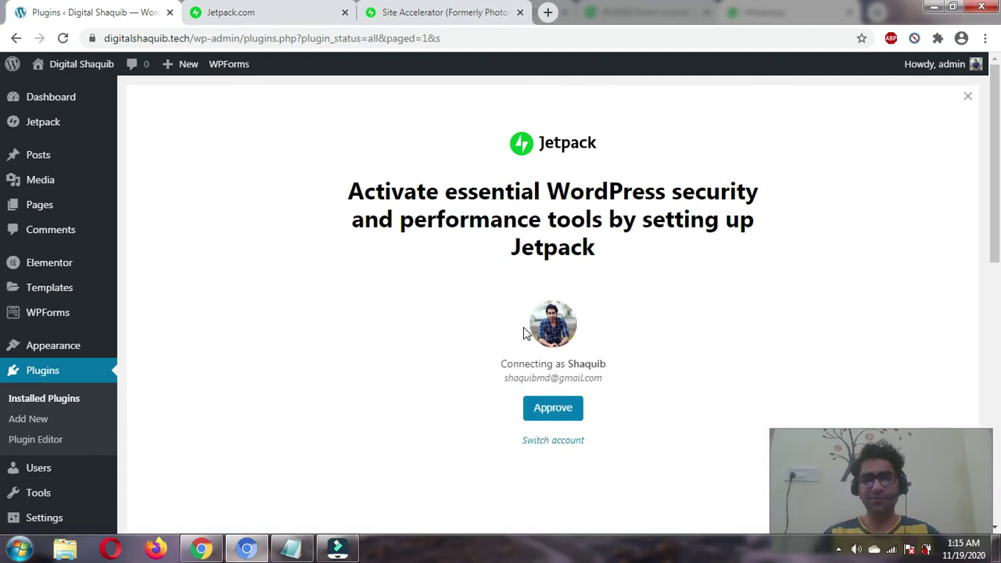
scroll(514, 398, down, 1)
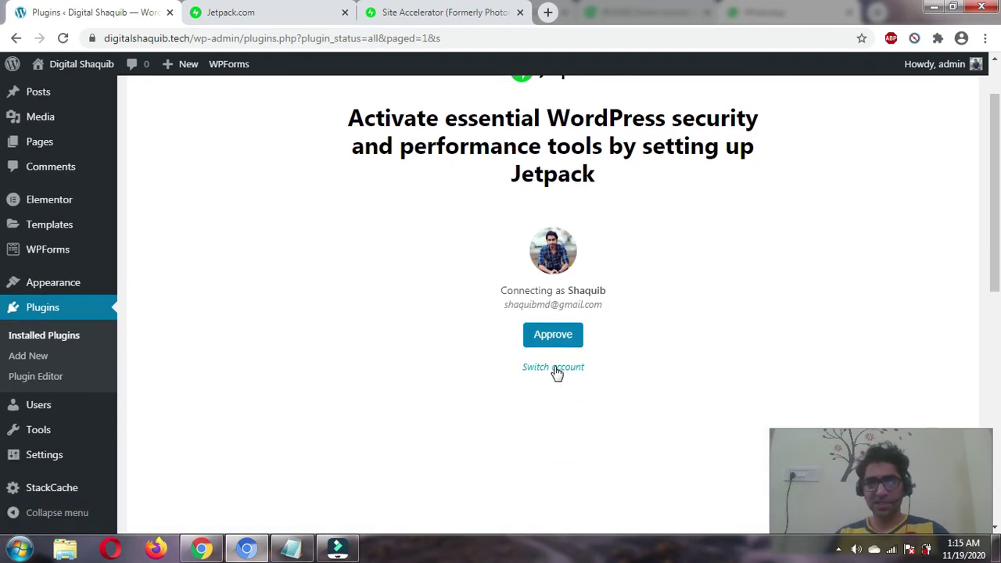
click(554, 368)
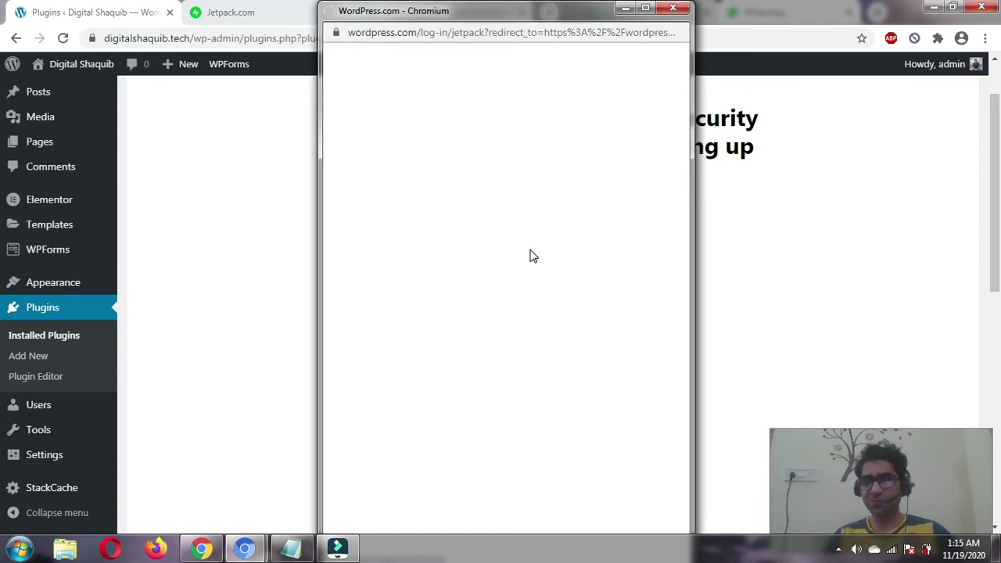
click(532, 255)
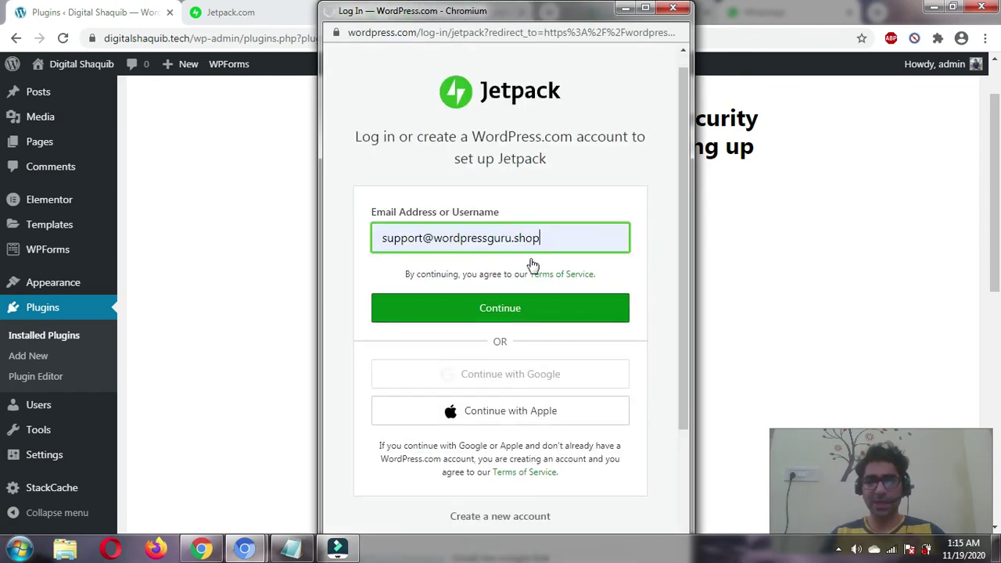
scroll(540, 262, down, 2)
scroll(521, 286, up, 1)
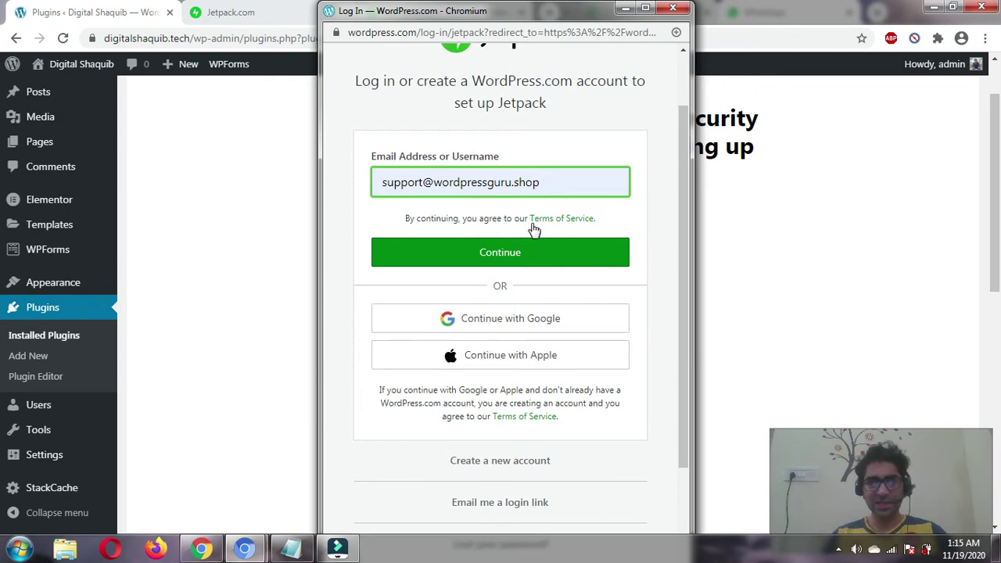
click(501, 320)
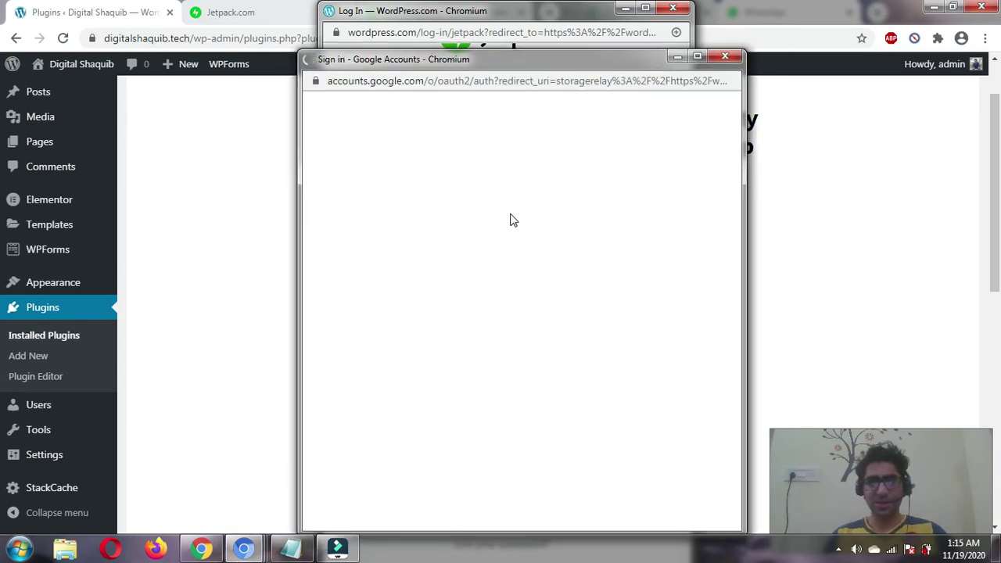
click(420, 251)
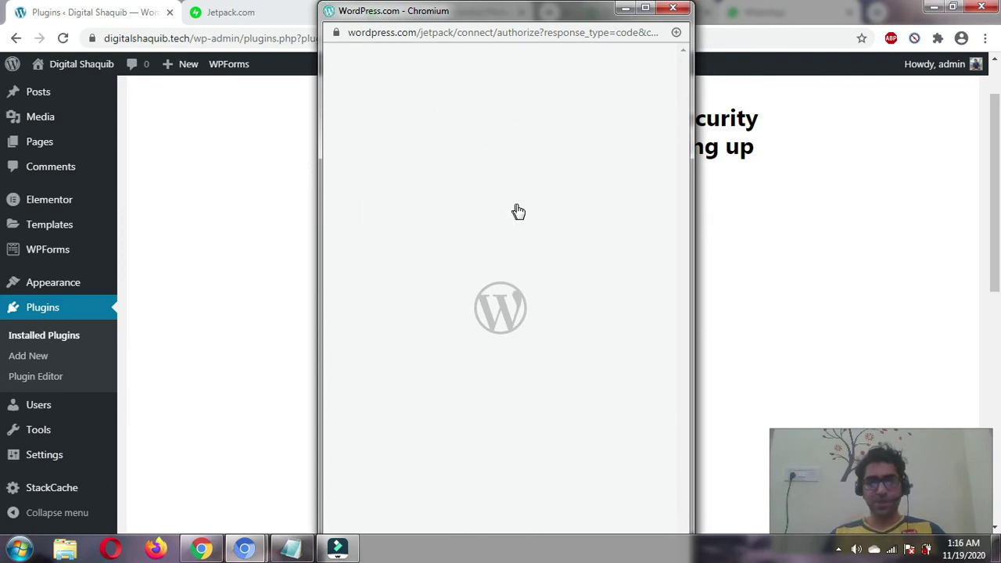
Start with the Jetpack Free plan for the site and check it on the My Plan page
scroll(518, 208, down, 1)
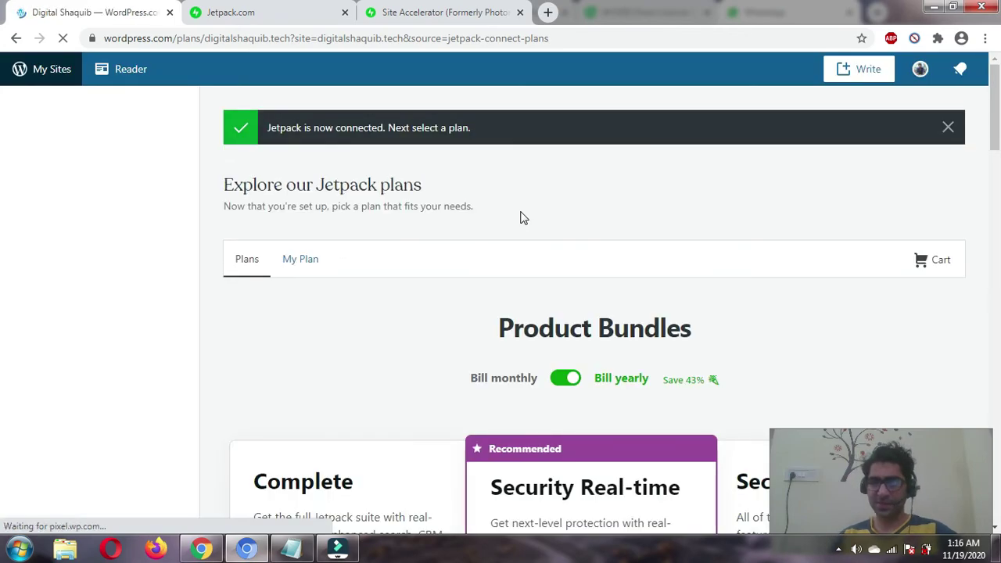
scroll(363, 313, down, 6)
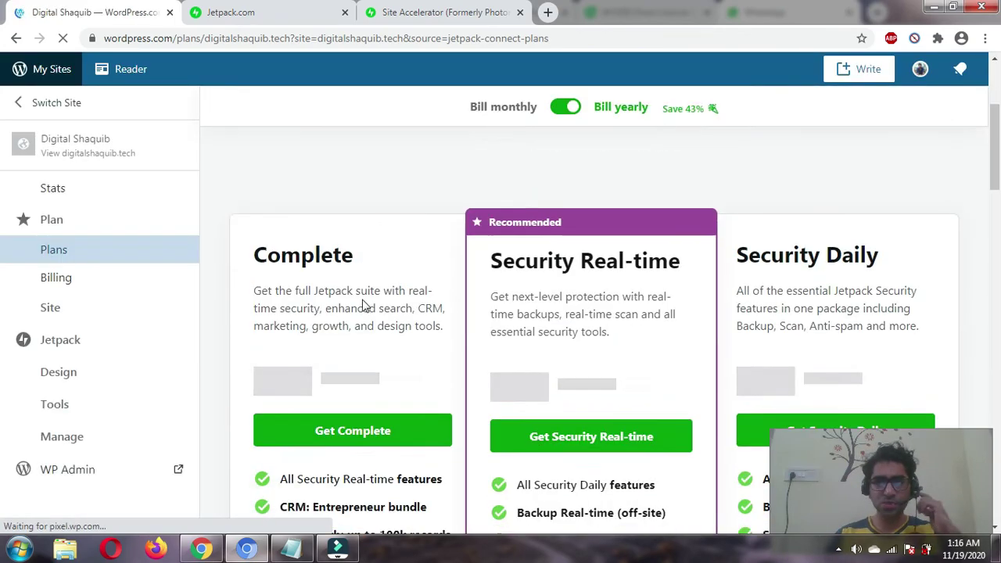
scroll(368, 301, down, 15)
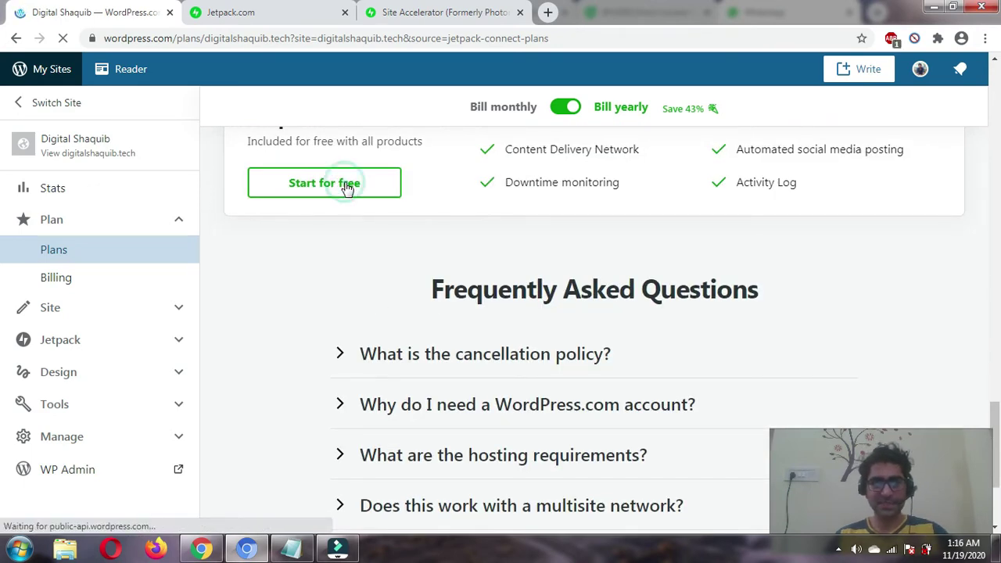
click(347, 186)
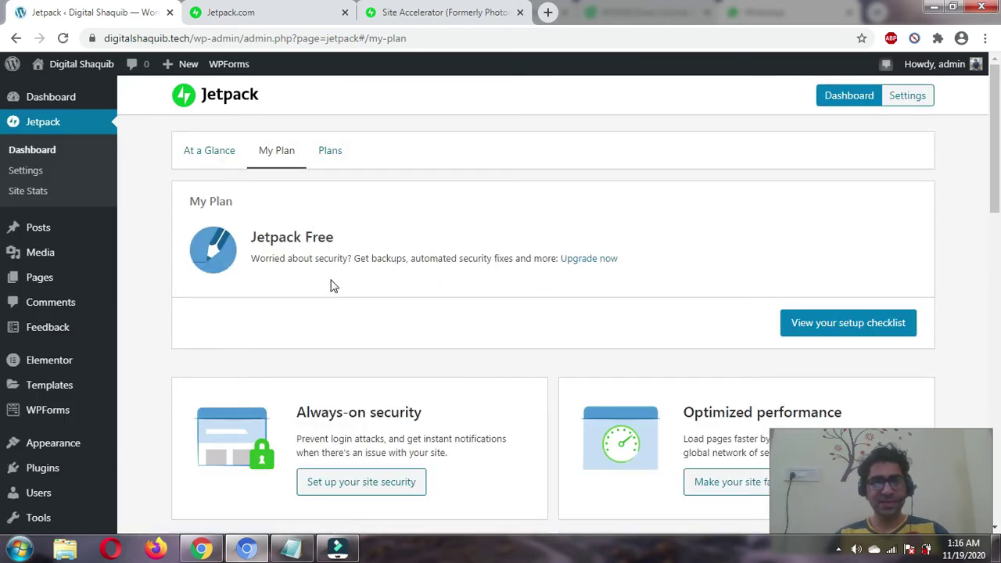
double_click(274, 258)
click(380, 257)
double_click(327, 237)
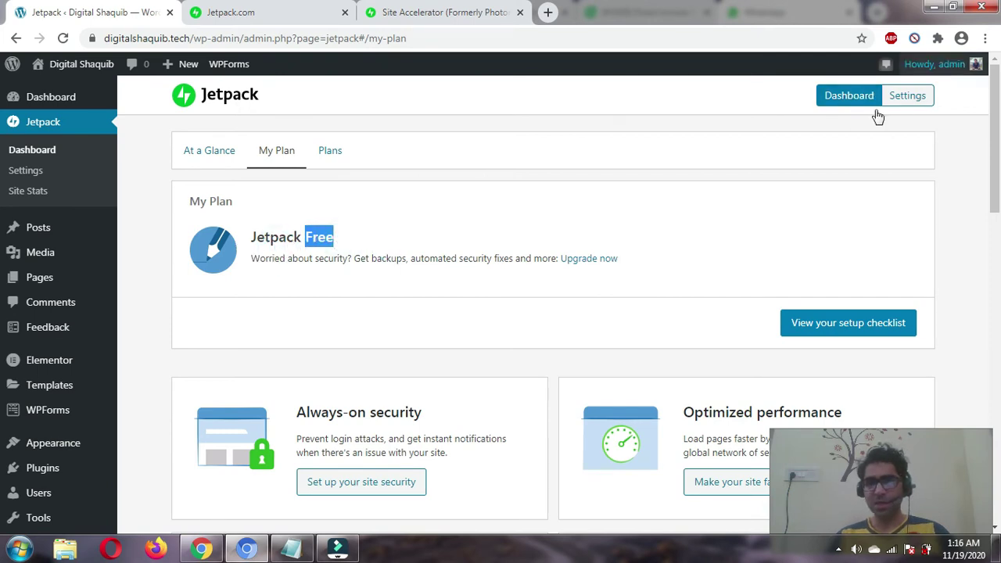
Review the Jetpack security settings and turn off brute force attack protection
click(912, 98)
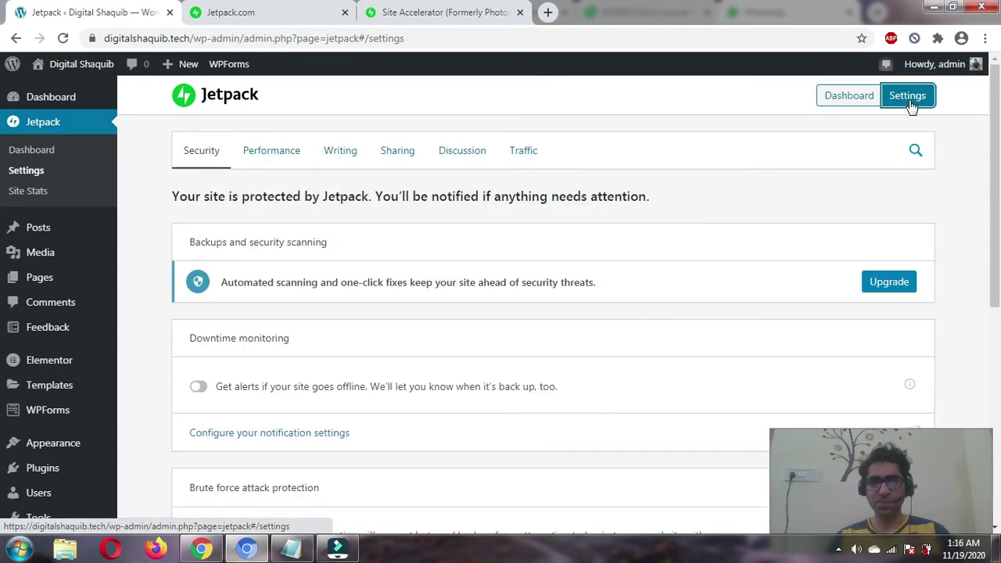
scroll(360, 269, down, 5)
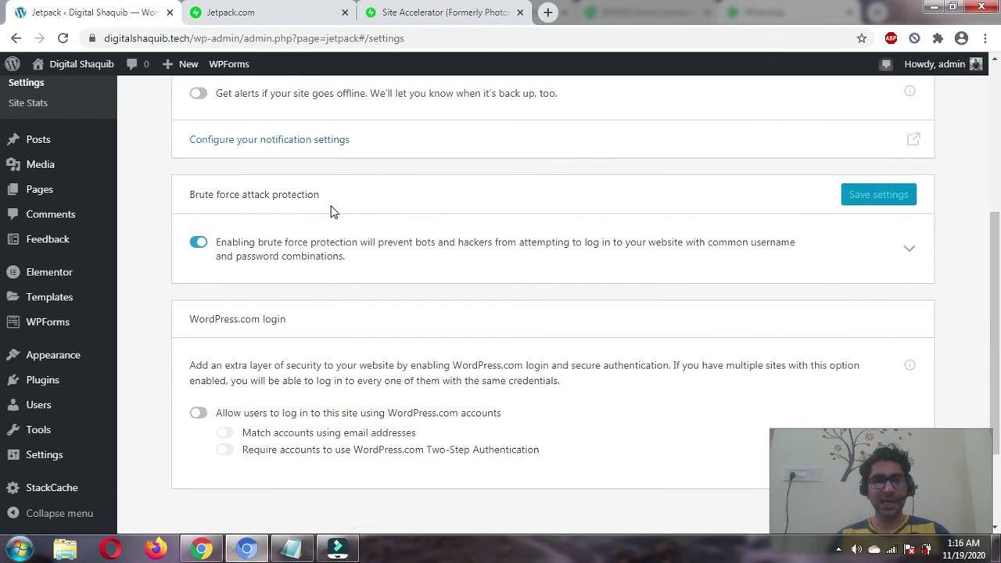
scroll(340, 232, up, 5)
scroll(352, 271, down, 3)
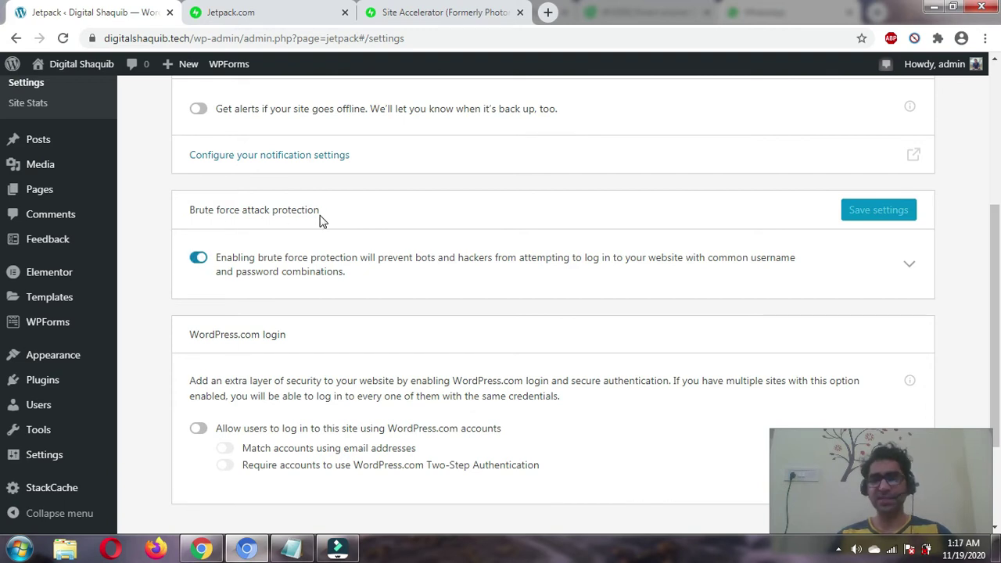
click(203, 266)
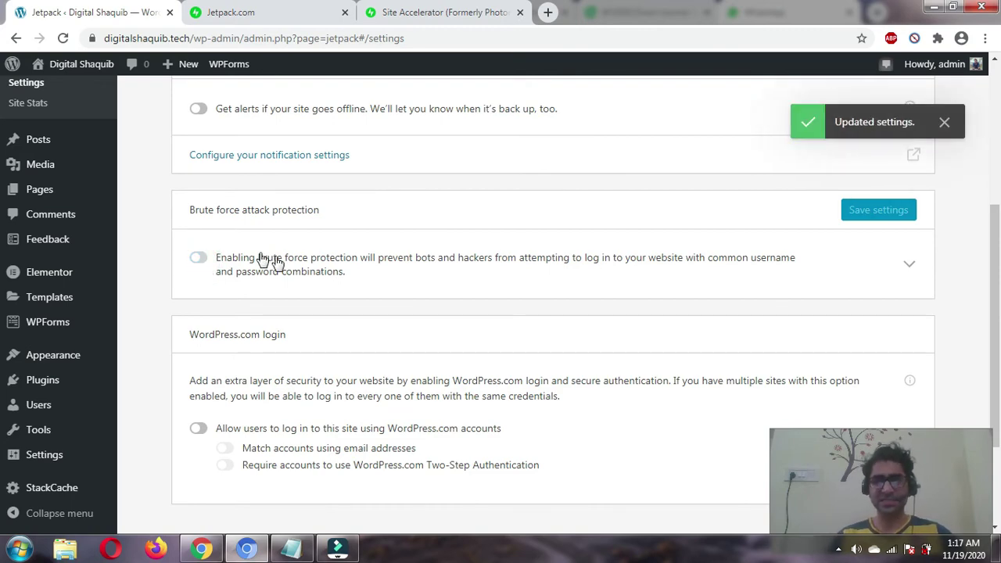
Open Jetpack's performance settings and go to the Performance & speed section
scroll(304, 262, up, 4)
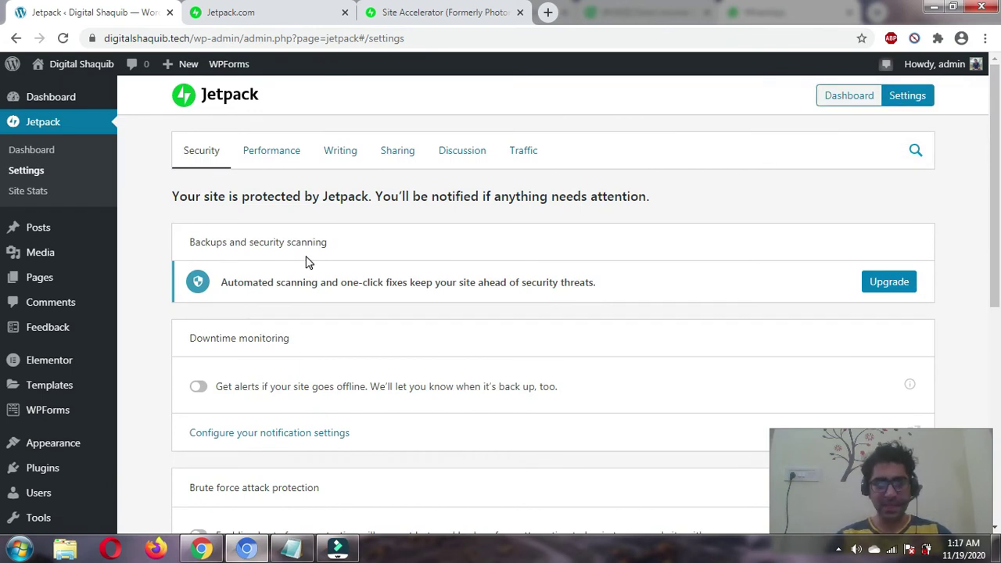
click(274, 167)
scroll(277, 169, down, 2)
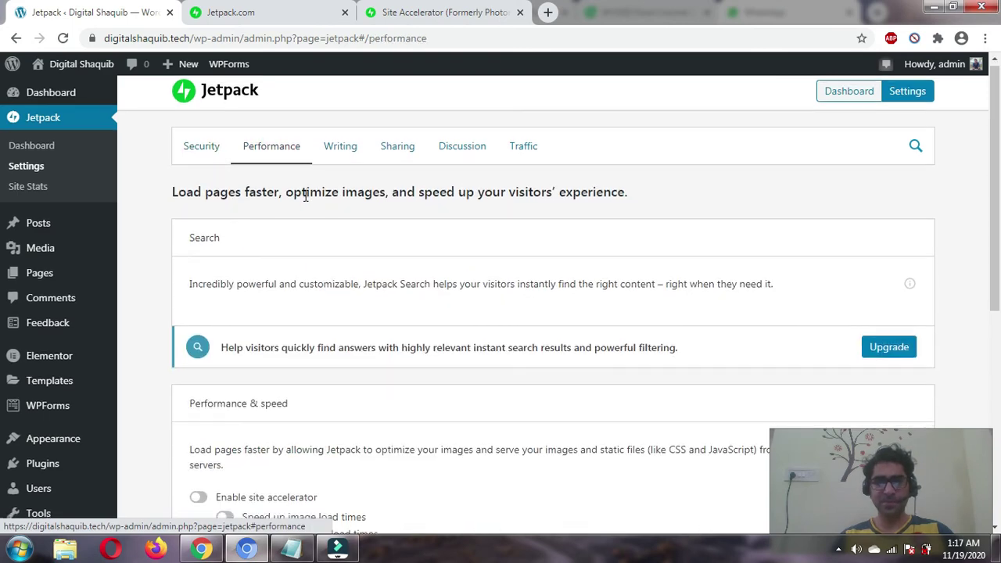
scroll(309, 205, down, 1)
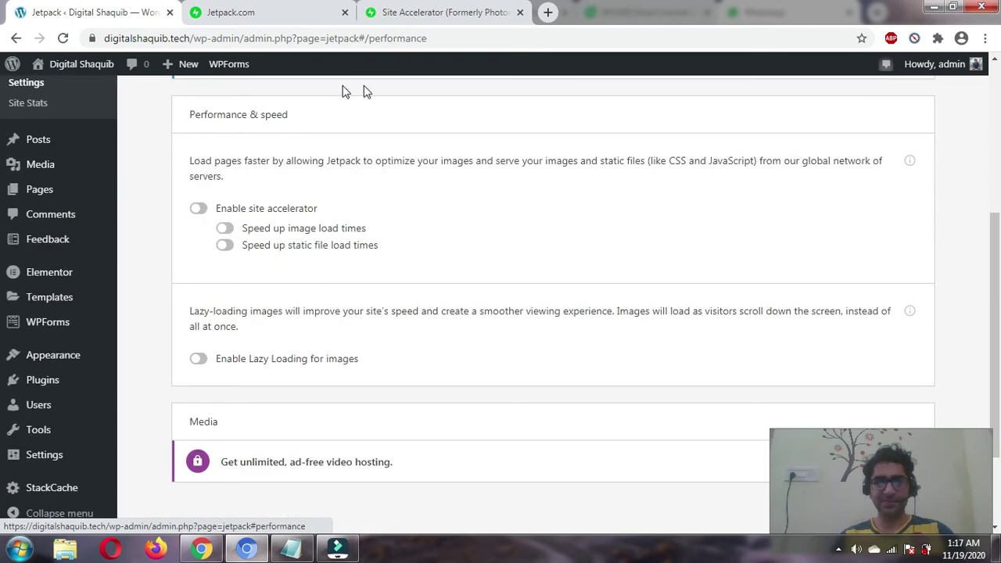
Check the note about Photon in Jetpack's Site Accelerator support article and return to the performance settings
click(443, 13)
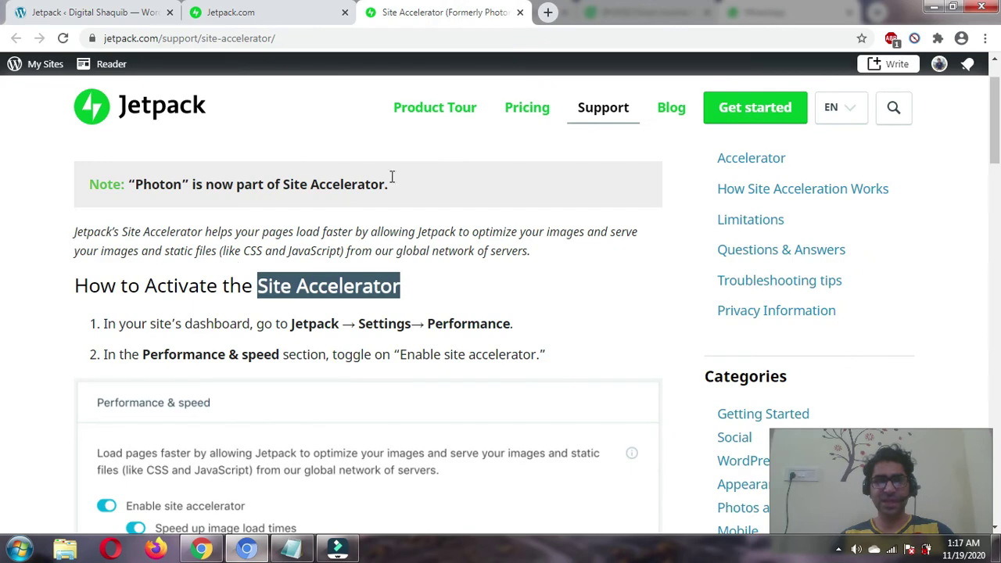
drag(393, 177, 142, 206)
drag(233, 184, 151, 188)
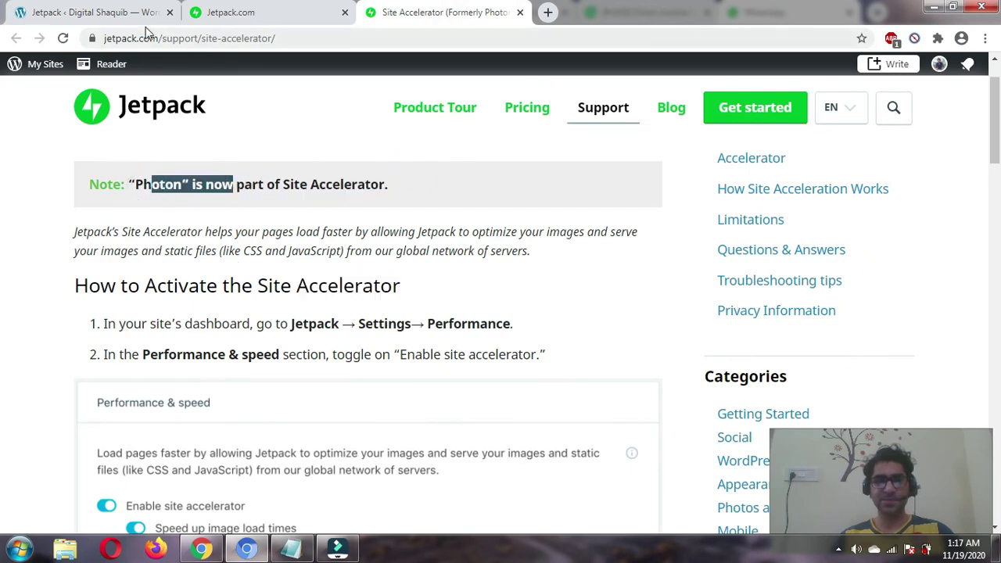
click(144, 14)
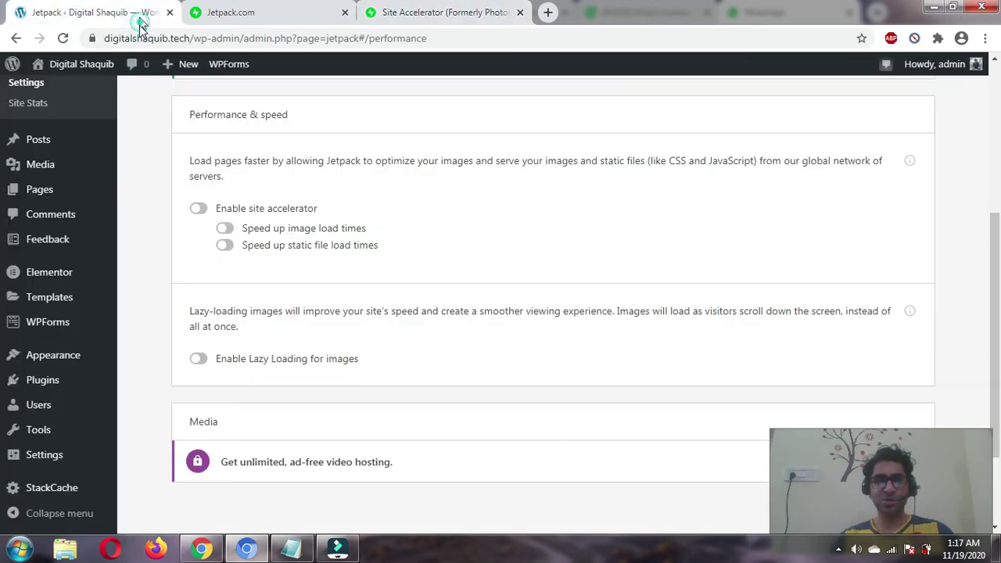
Enable the site accelerator with image load time speed-up on and static file speed-up off
click(244, 212)
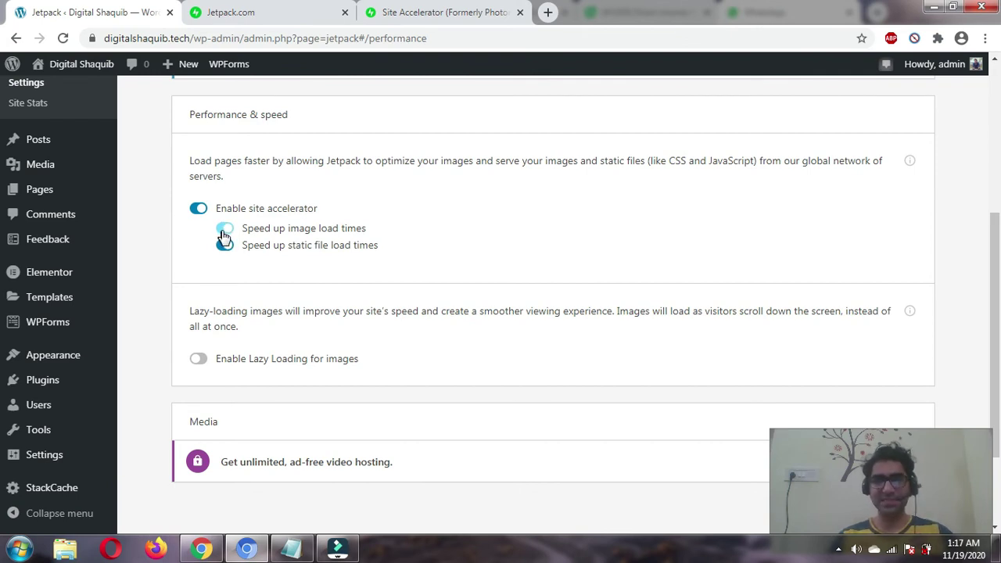
click(301, 252)
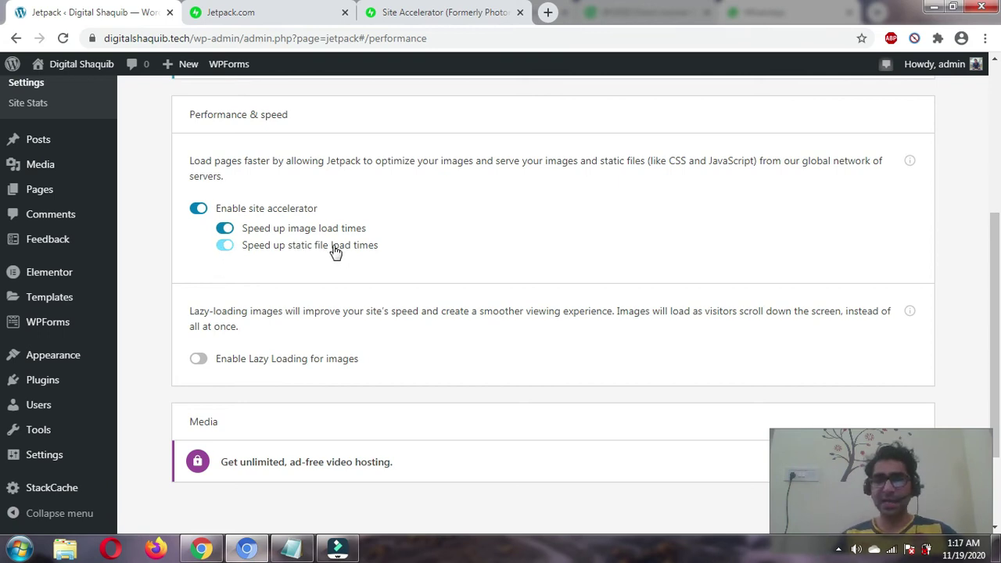
click(228, 249)
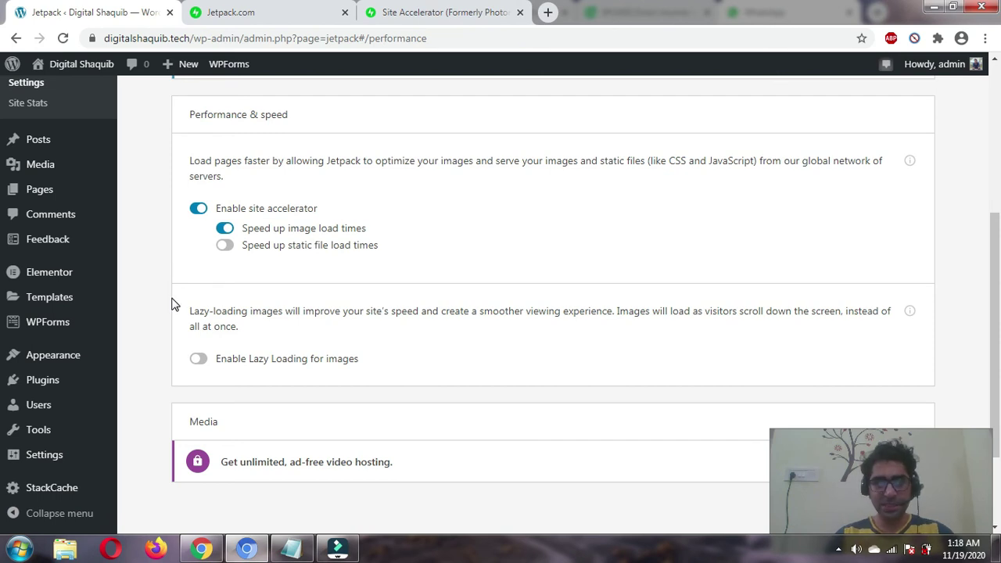
click(278, 215)
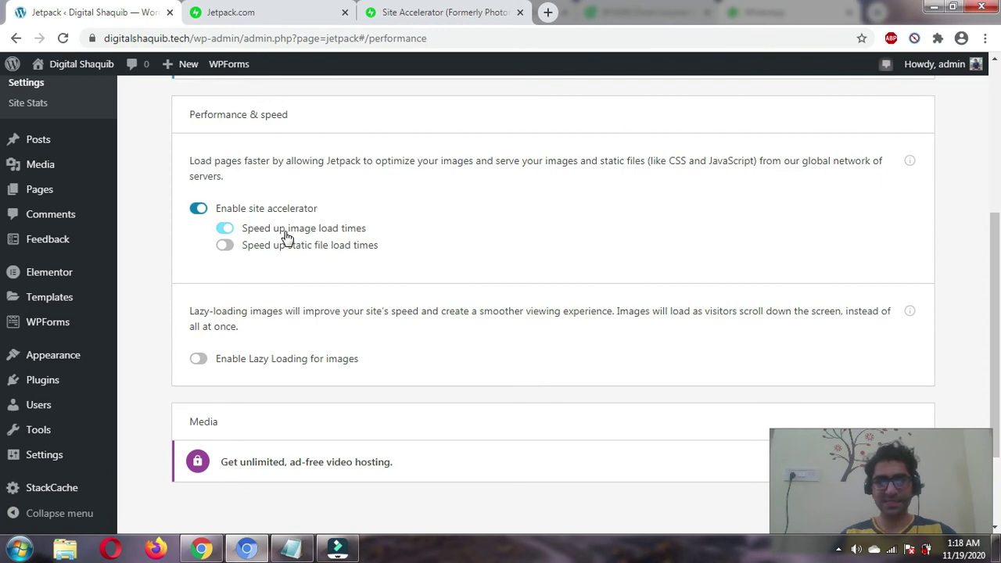
Open the live site in a new browser tab and look through the images on its home page
scroll(704, 199, up, 2)
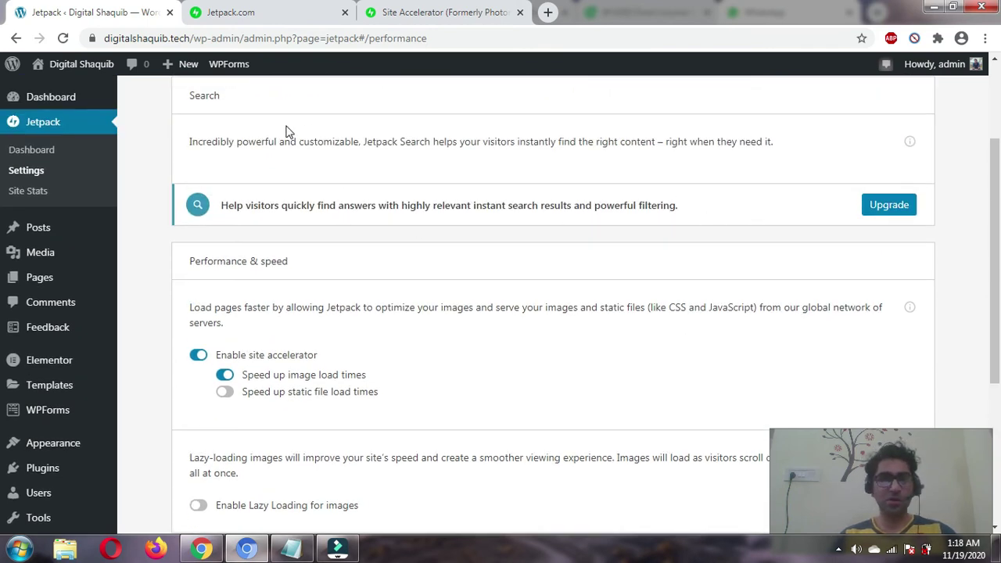
right_click(59, 78)
click(64, 81)
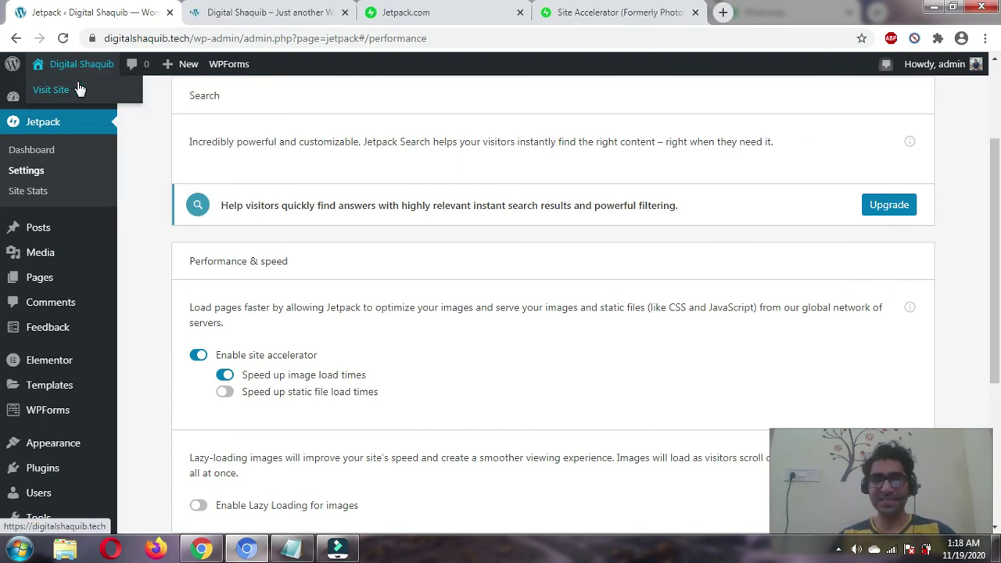
click(255, 21)
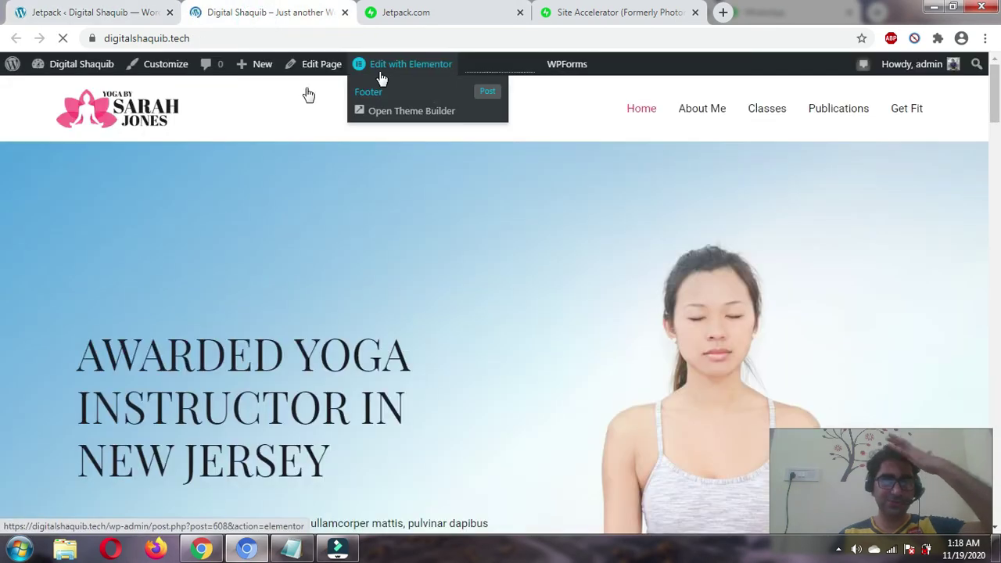
scroll(402, 302, down, 10)
scroll(402, 302, down, 15)
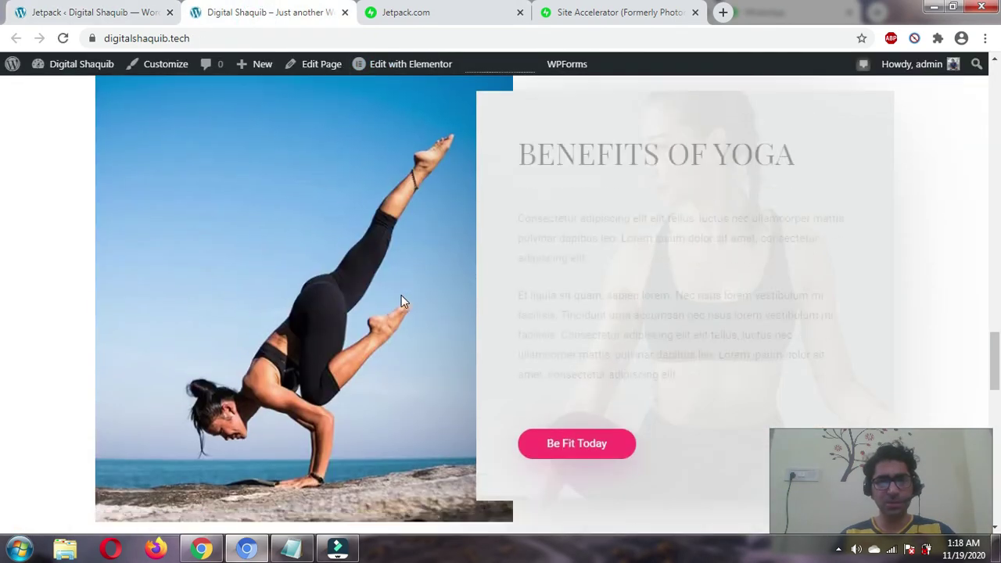
scroll(402, 302, up, 15)
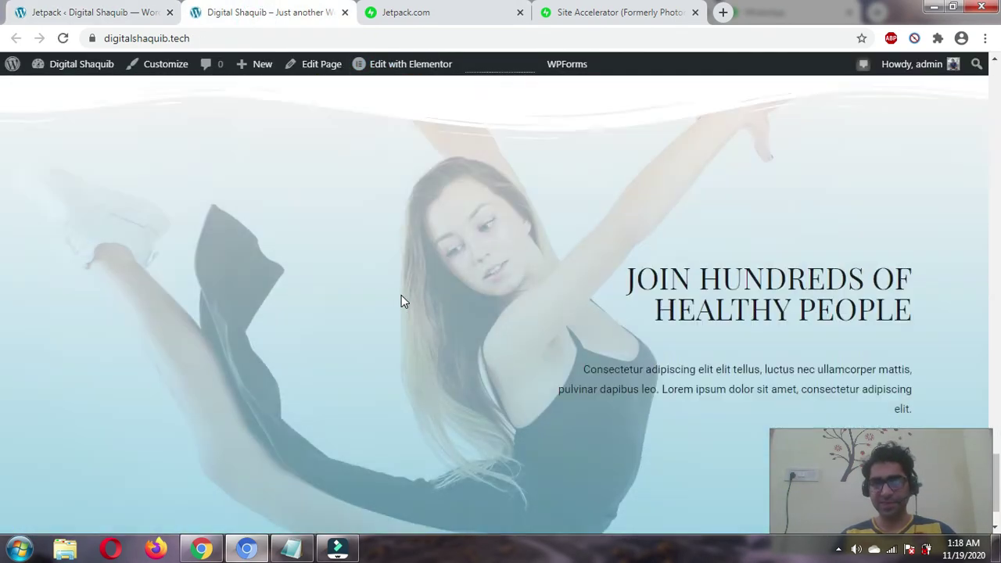
scroll(401, 302, down, 14)
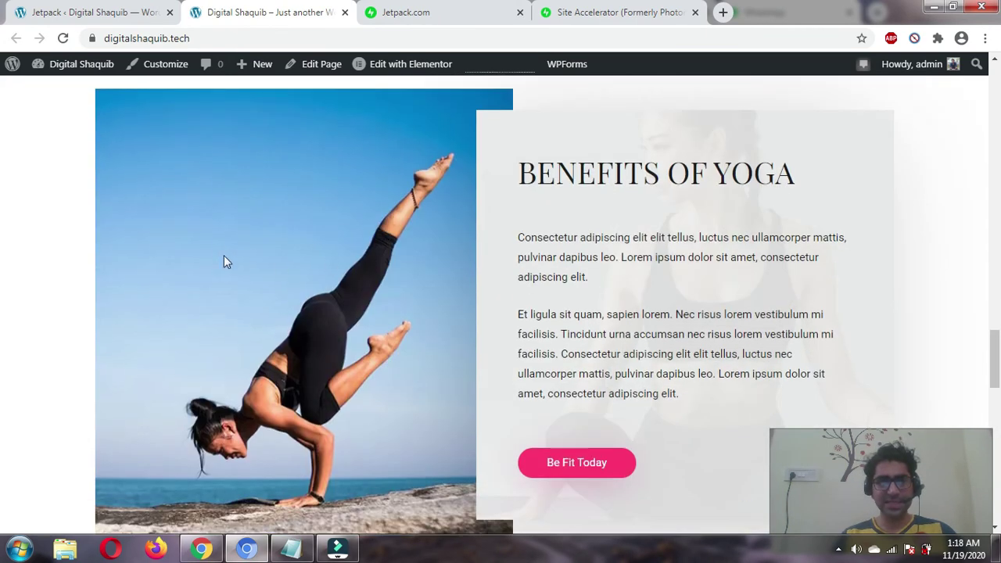
Inspect the yoga image beside Benefits of Yoga and open its source in a new tab to check the domain serving it
right_click(212, 242)
key(Escape)
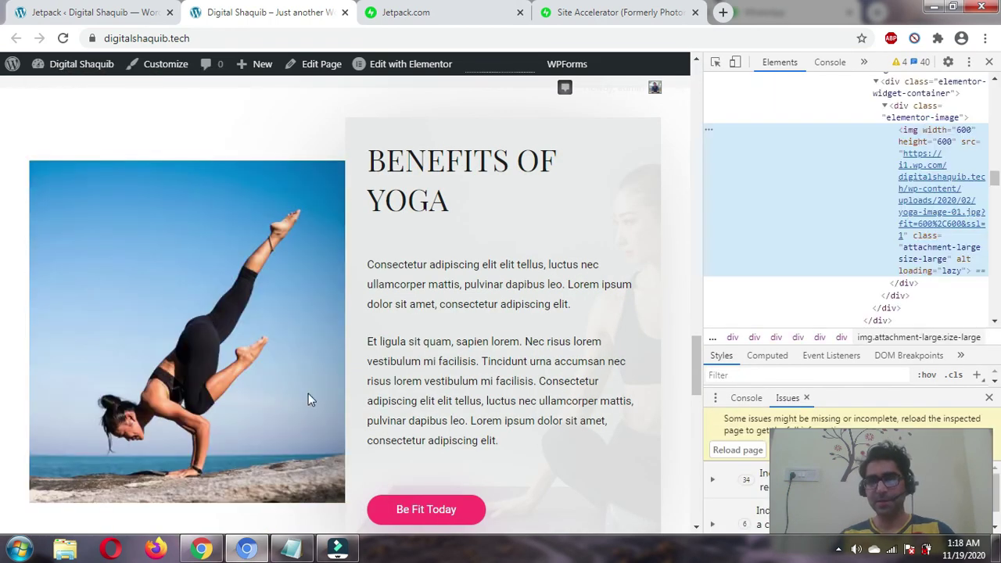
right_click(930, 177)
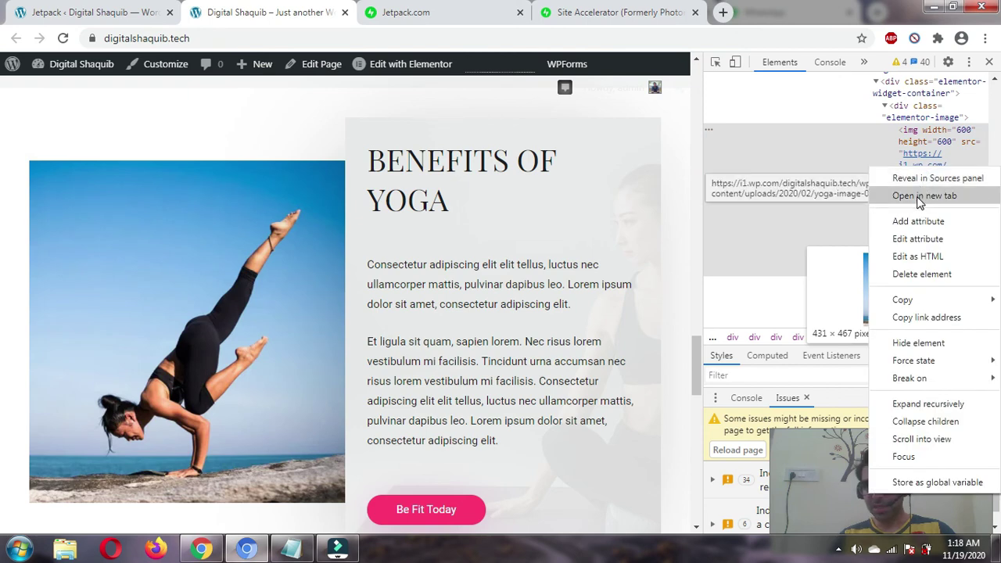
click(922, 197)
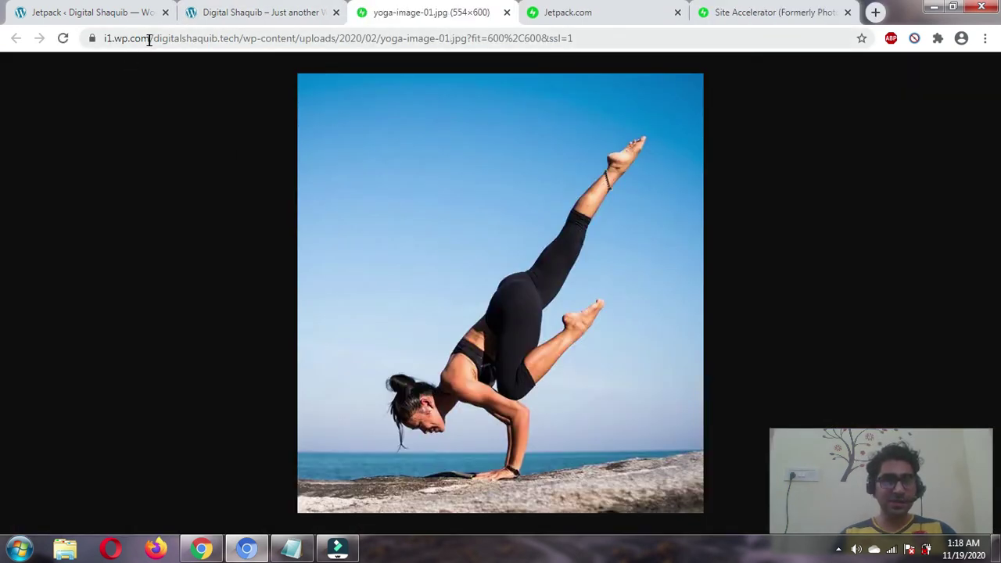
drag(149, 39, 100, 41)
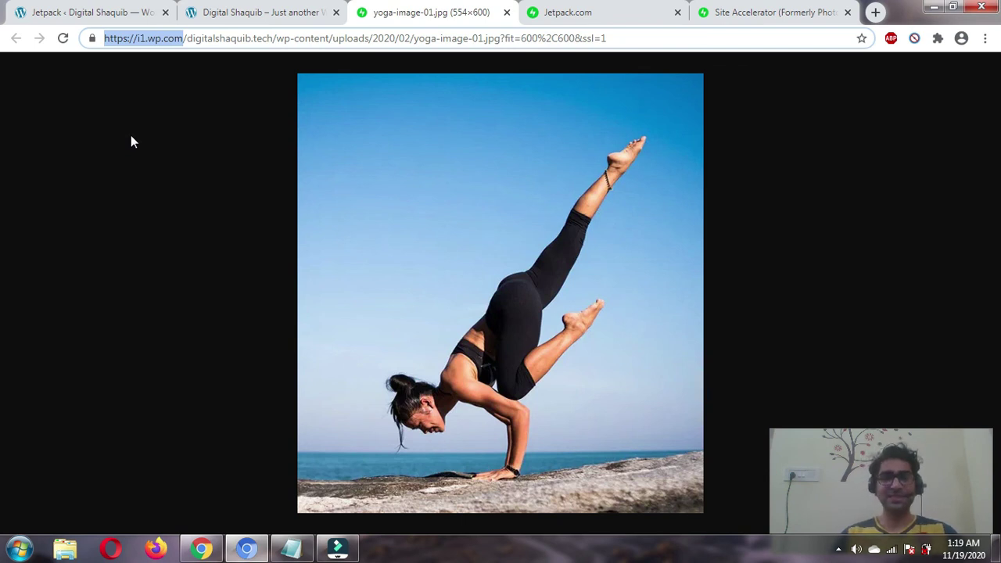
click(507, 12)
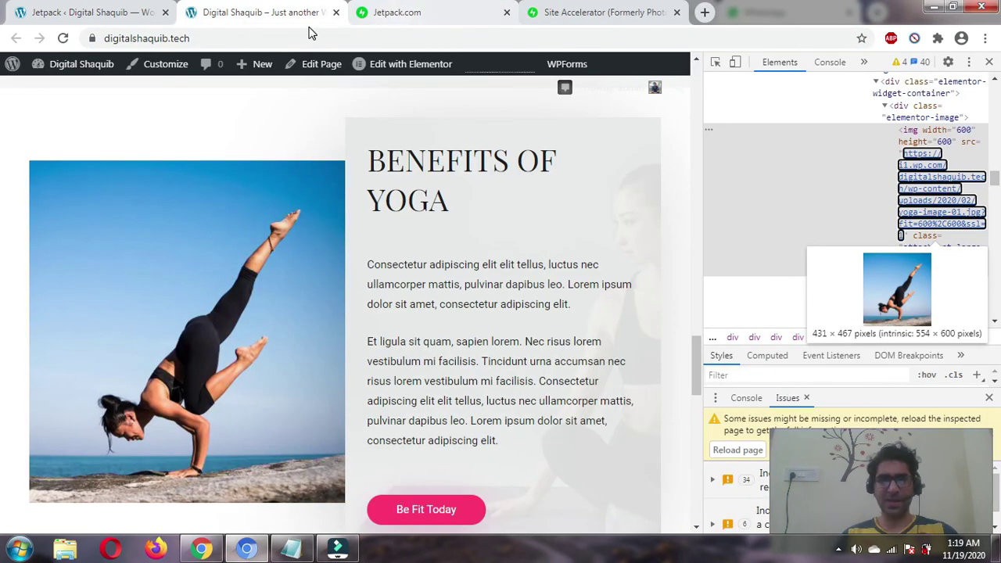
click(990, 62)
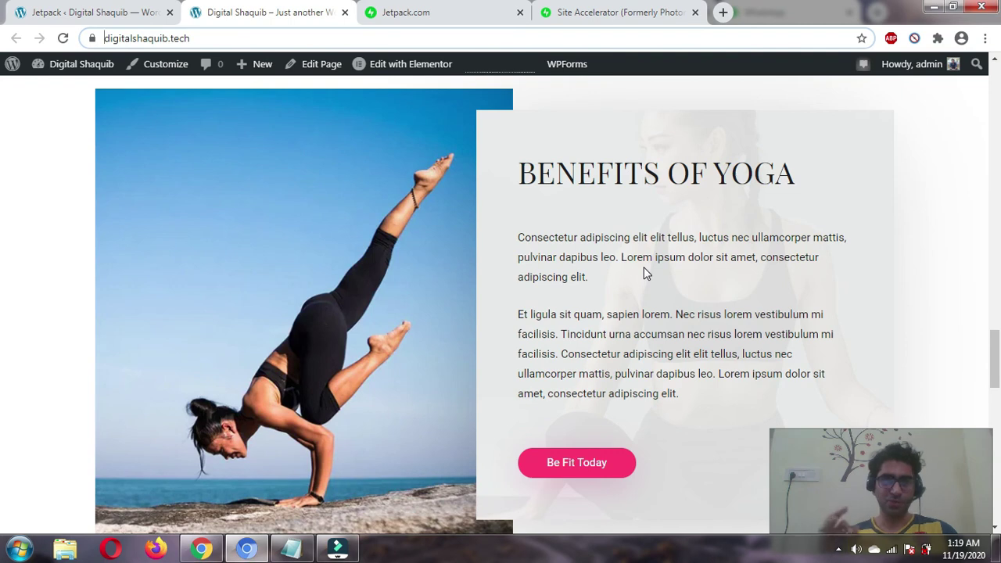
Check the Jetpack Free feature list on the pricing page and return to the Performance & speed settings
click(440, 24)
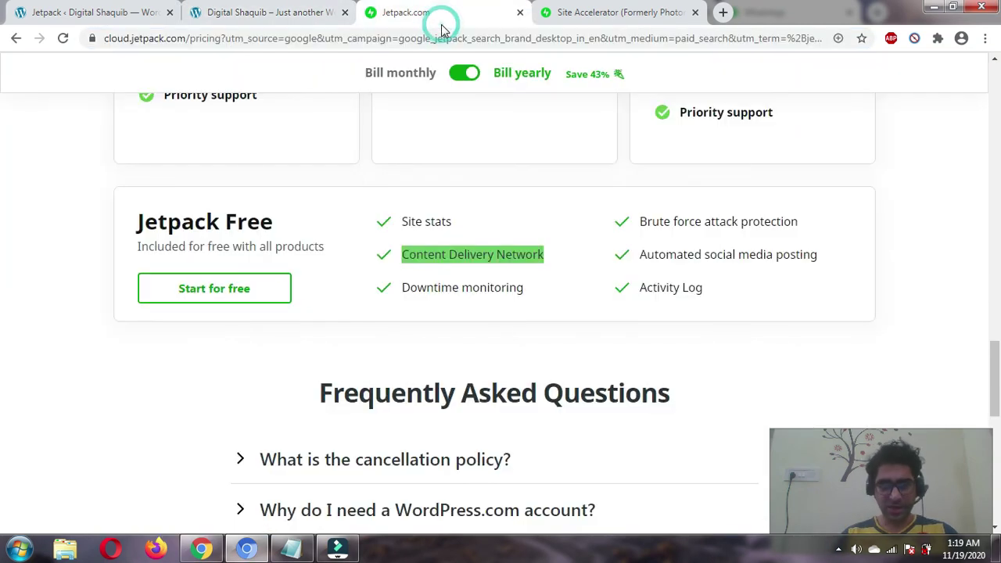
click(81, 18)
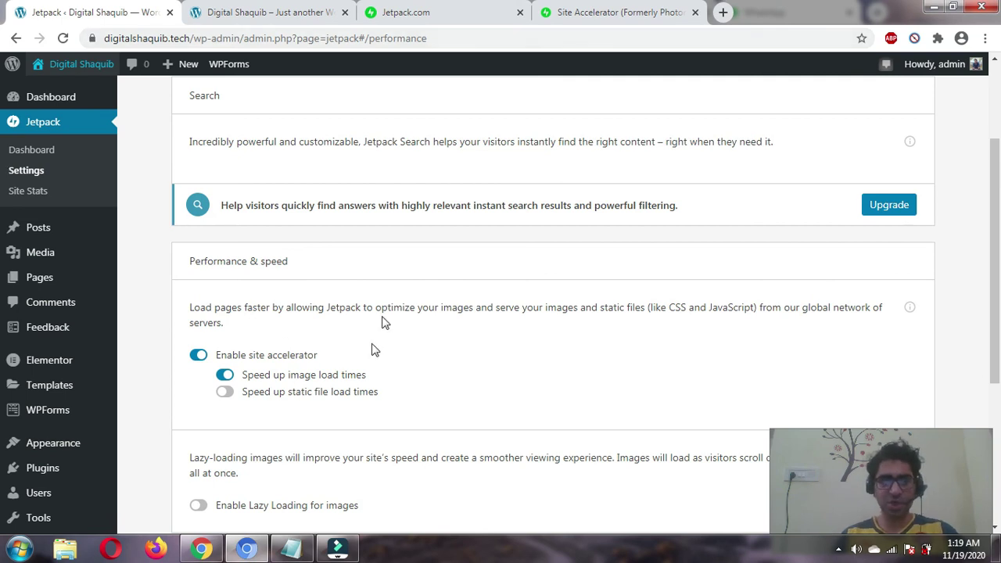
scroll(371, 349, down, 1)
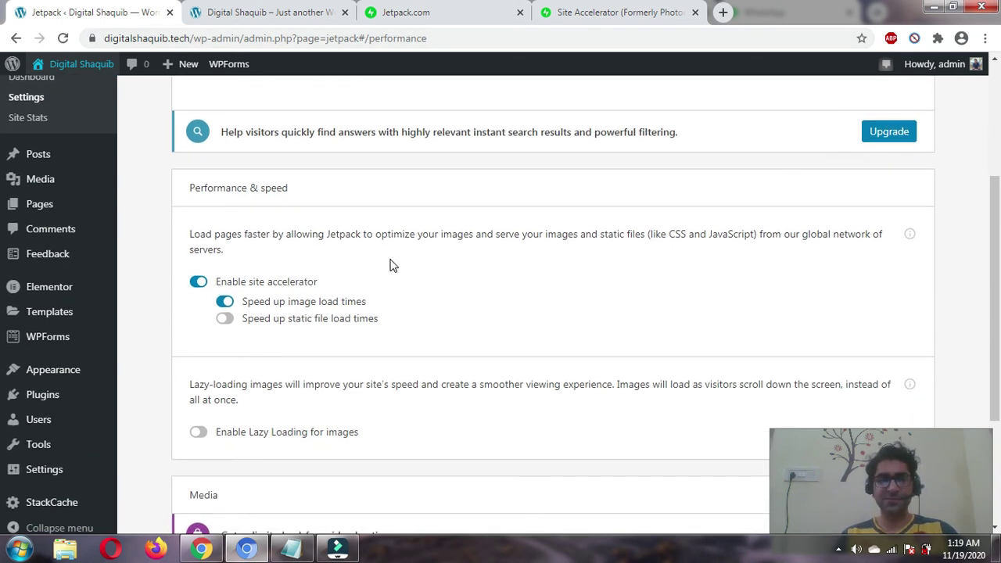